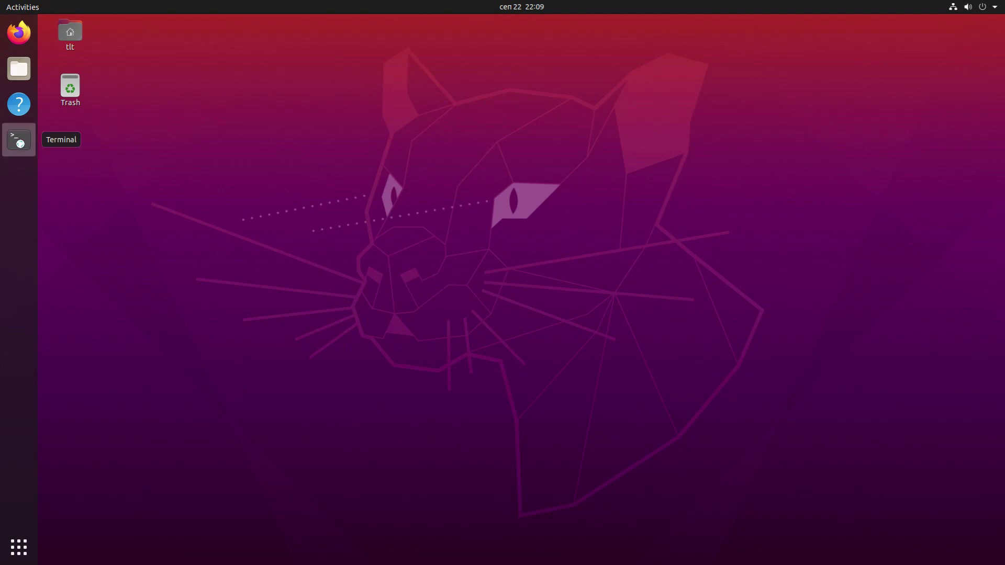
Open a terminal, enlarge its font two steps, and run lsblk to list block devices
left_click(19, 140)
key("ctrl+plus")
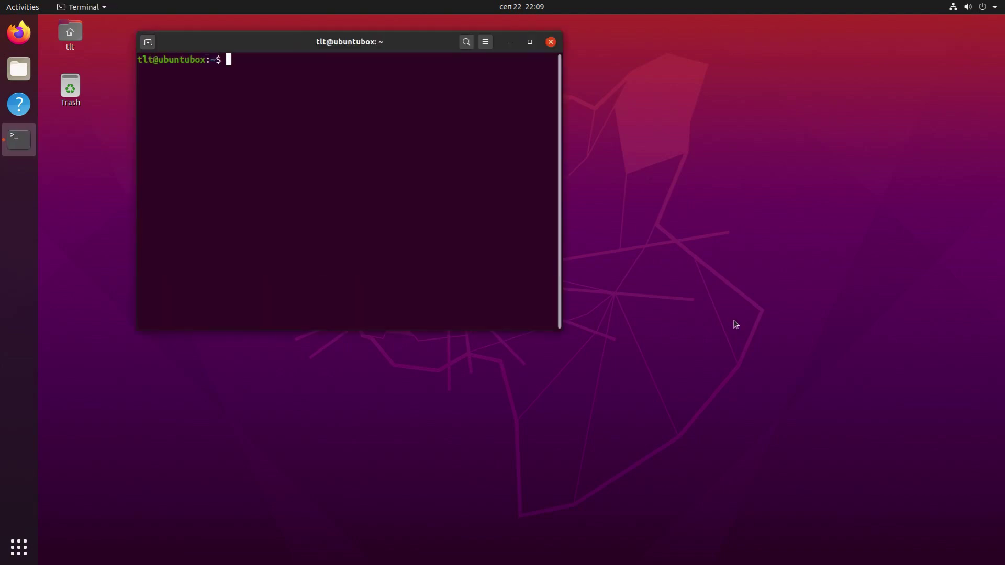
key("ctrl+plus")
key("ctrl+plus")
type("lsblk")
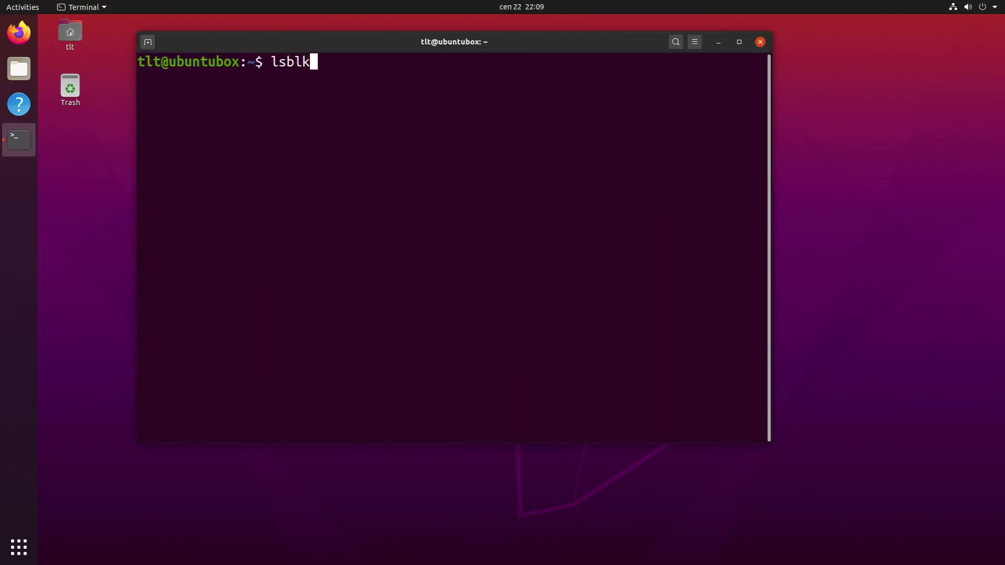
key("Return")
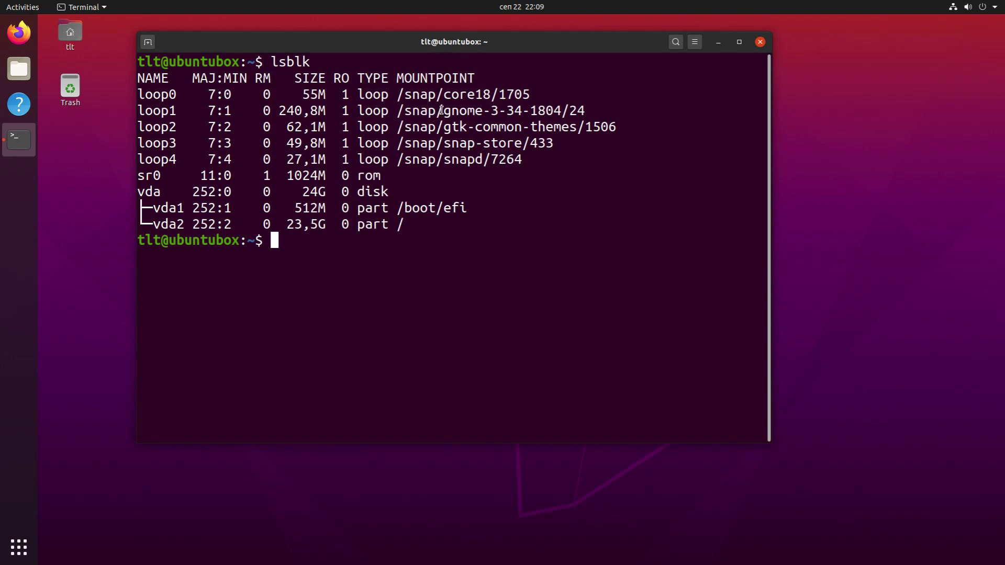
Select the gnome-3-34-1804/24 mount point text on the loop1 row of the lsblk output
left_click_drag(446, 112, 523, 112)
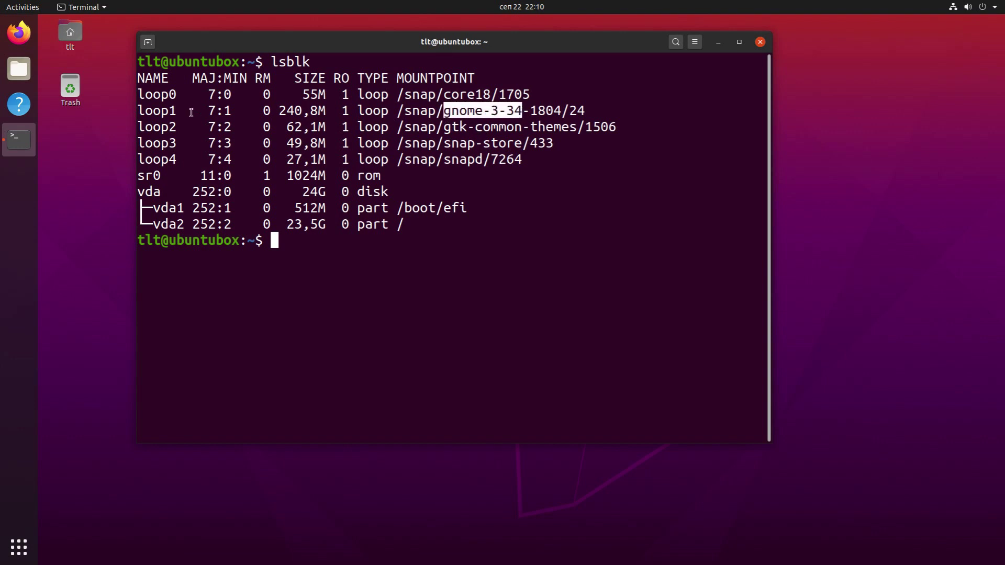
left_click_drag(136, 112, 596, 112)
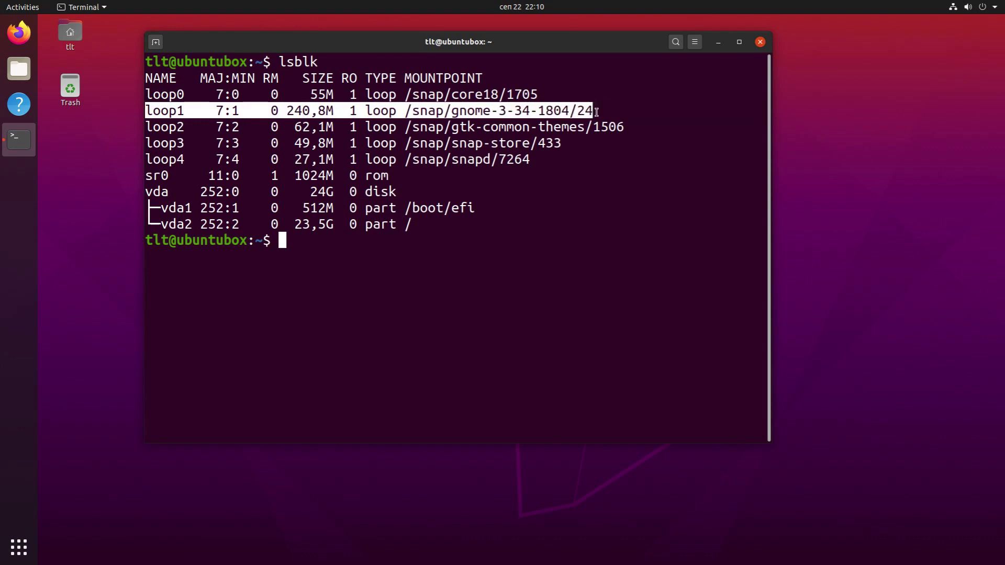
left_click(596, 111)
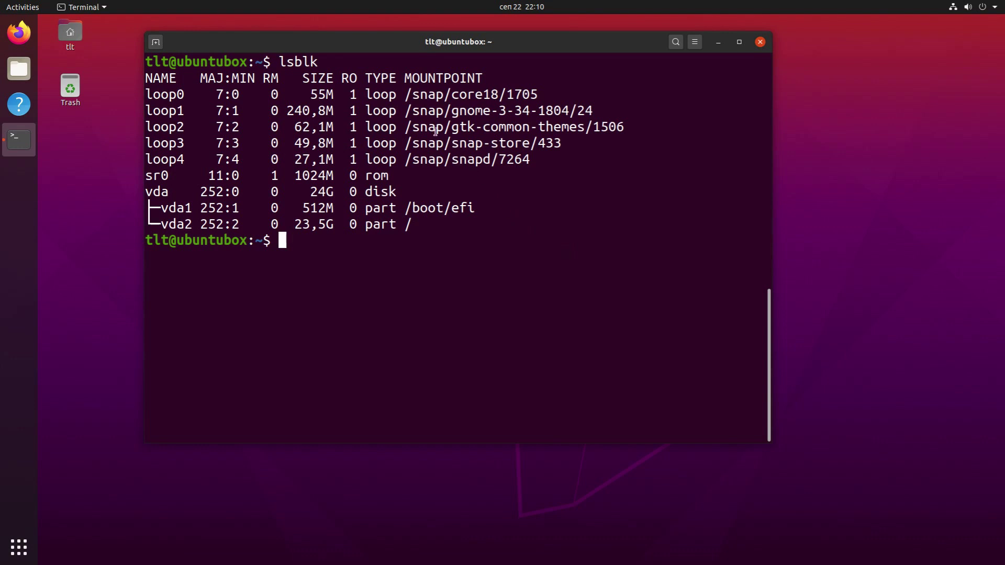
left_click_drag(412, 112, 594, 112)
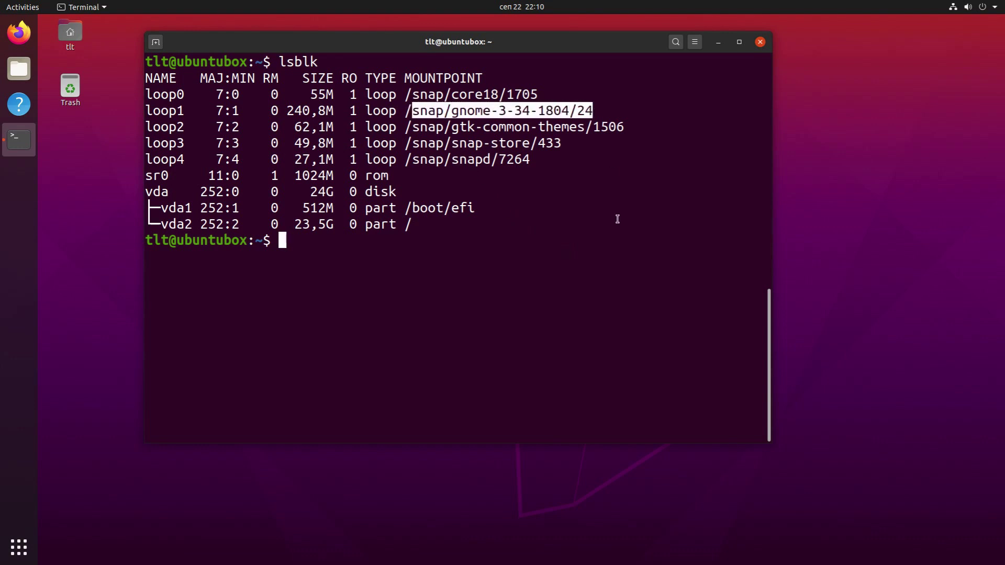
left_click(616, 218)
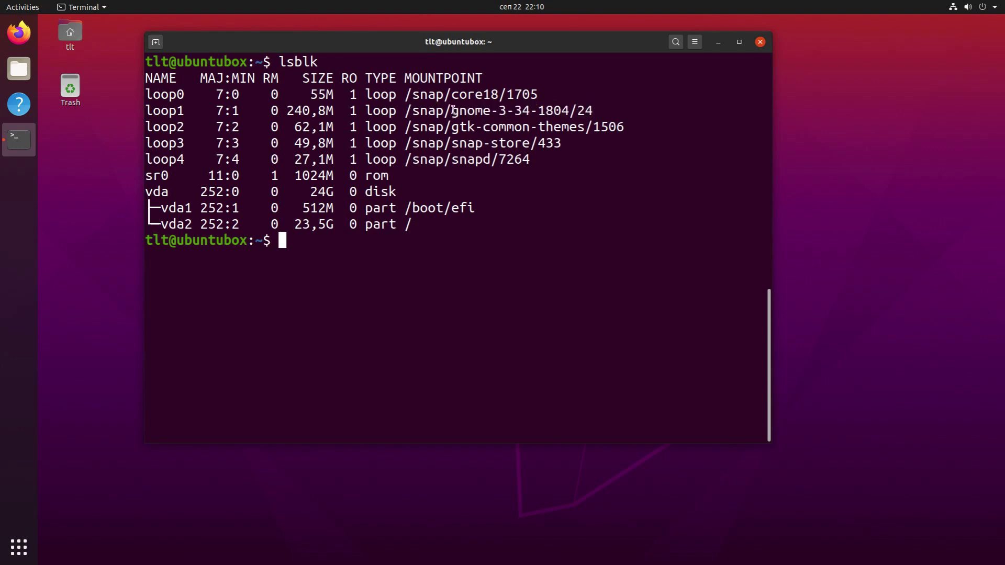
left_click_drag(452, 110, 569, 110)
left_click(546, 157)
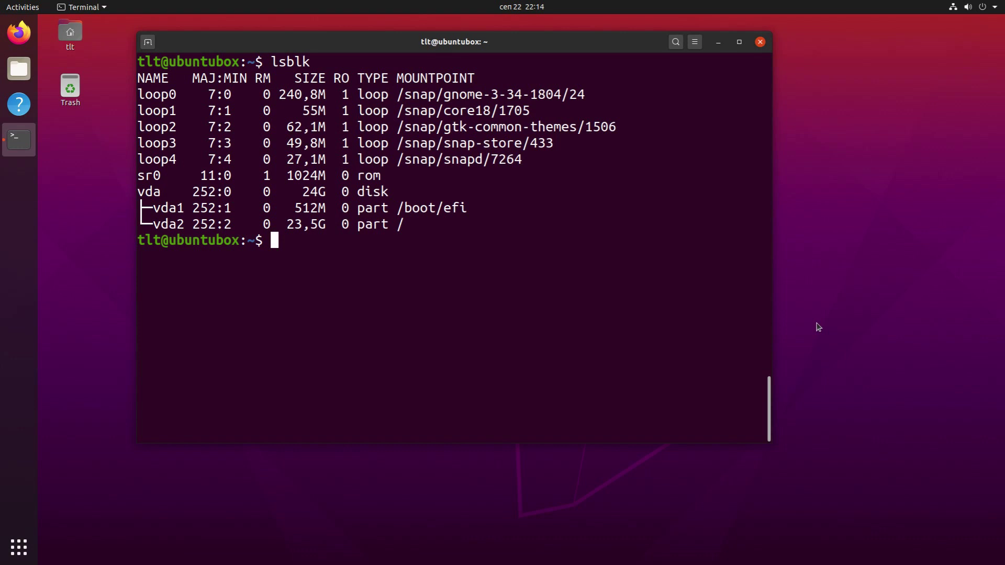
Unmount /dev/loop0 and /dev/loop1 with sudo umount
key("Return")
type("s")
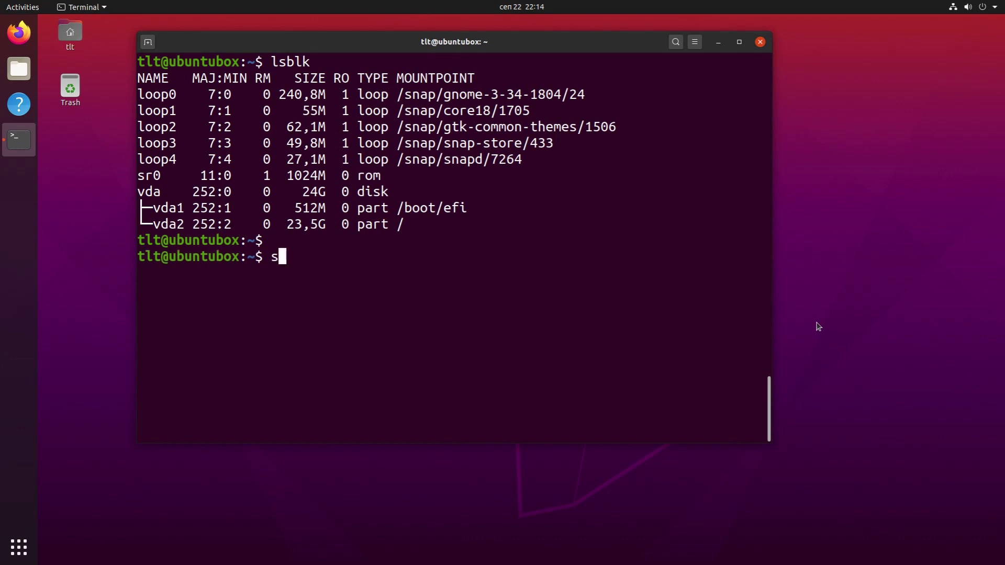
type("udo umount /dev")
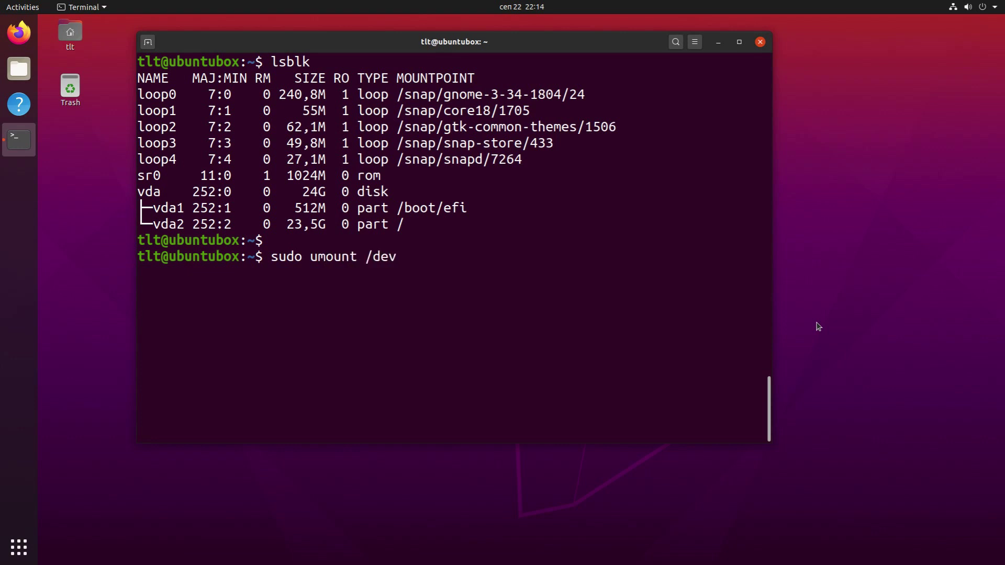
type("/loop0")
key("Return")
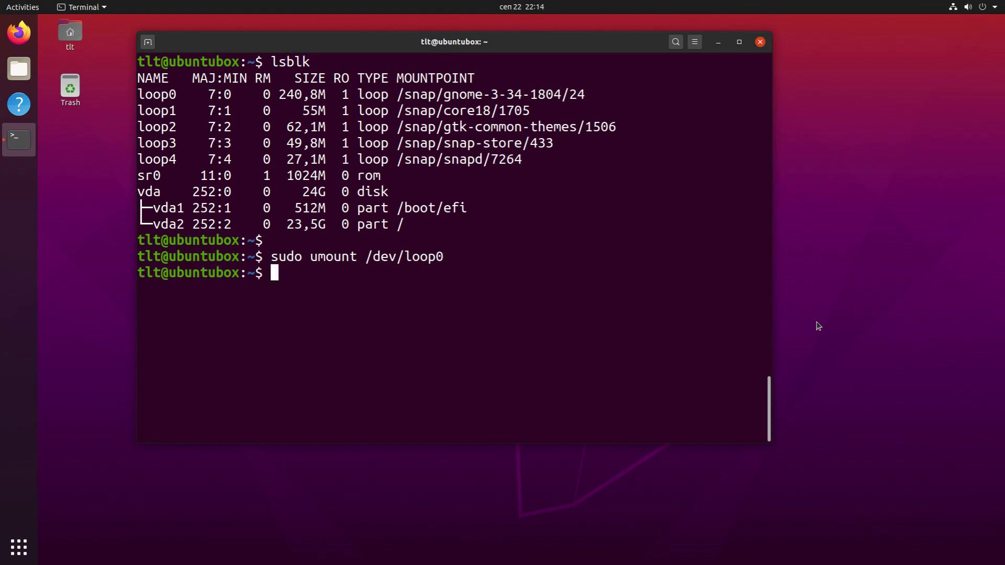
key("Up")
key("BackSpace")
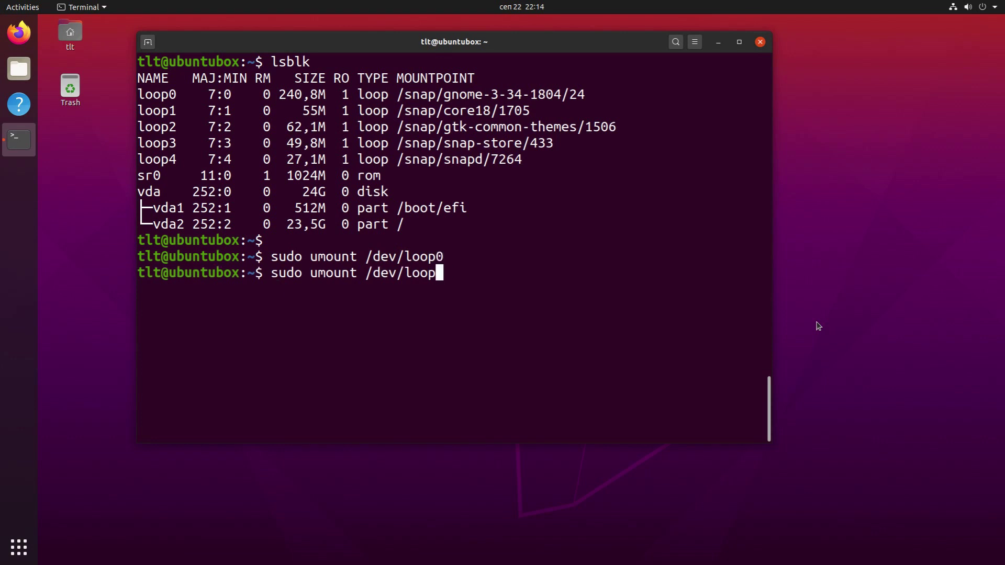
type("1")
key("Return")
Unmount /dev/loop2, /dev/loop3 and /dev/loop4 by recalling and editing the umount command
key("Up")
key("BackSpace")
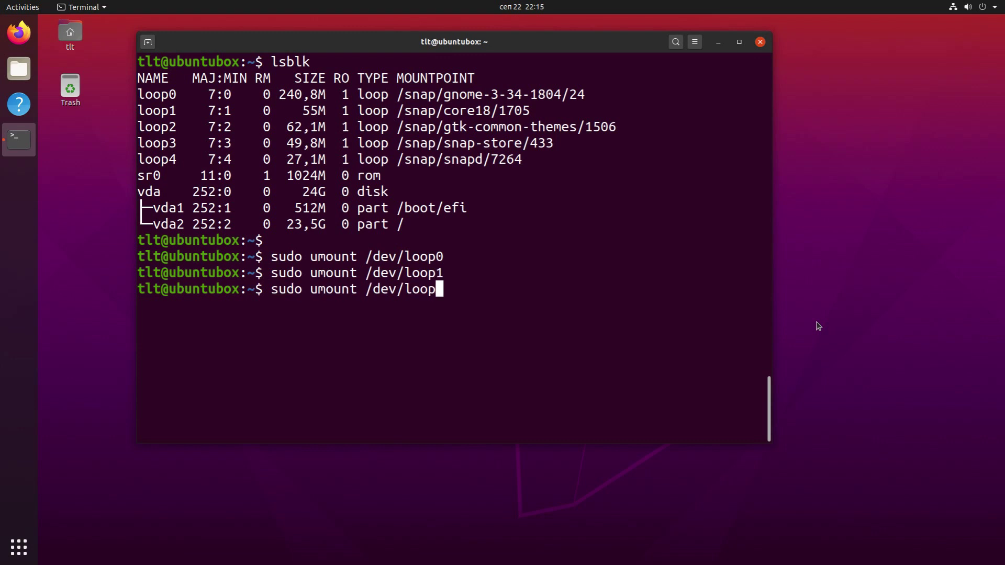
type("2")
key("Return")
key("Up")
key("BackSpace")
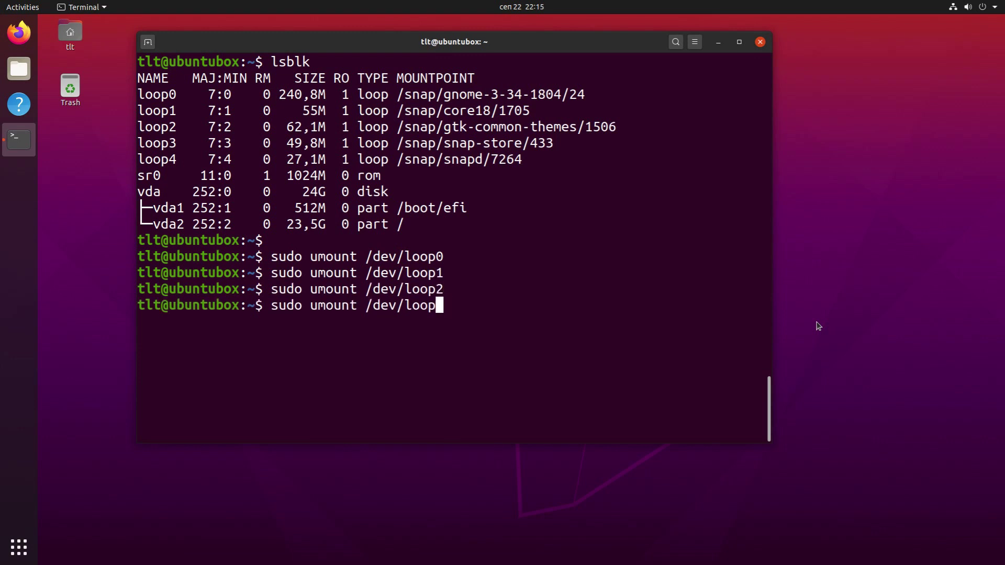
type("3")
key("Return")
key("Up")
key("BackSpace")
type("4")
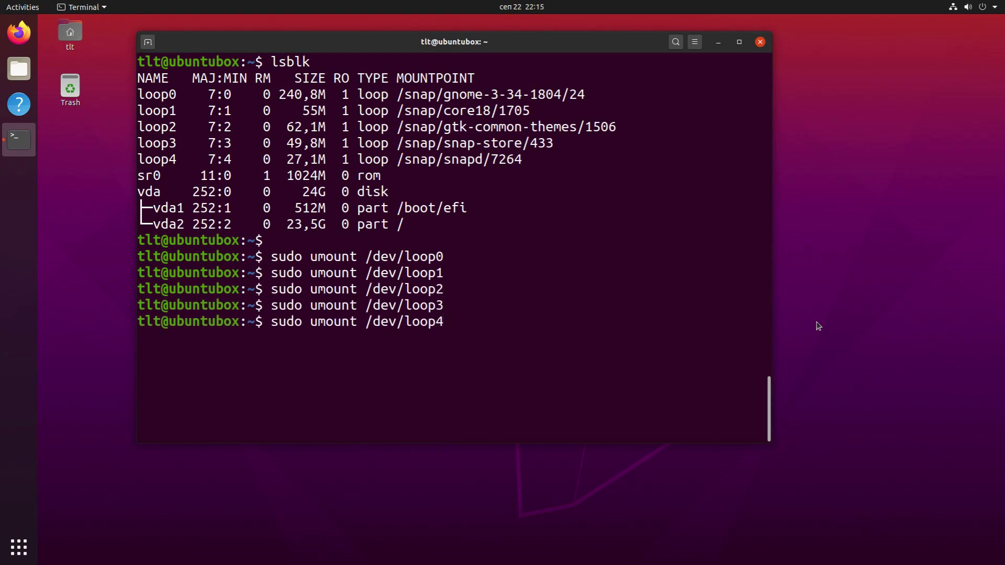
key("Return")
Clear the screen and rerun lsblk, now showing only sr0 and vda
key("ctrl+l")
type("lsblk")
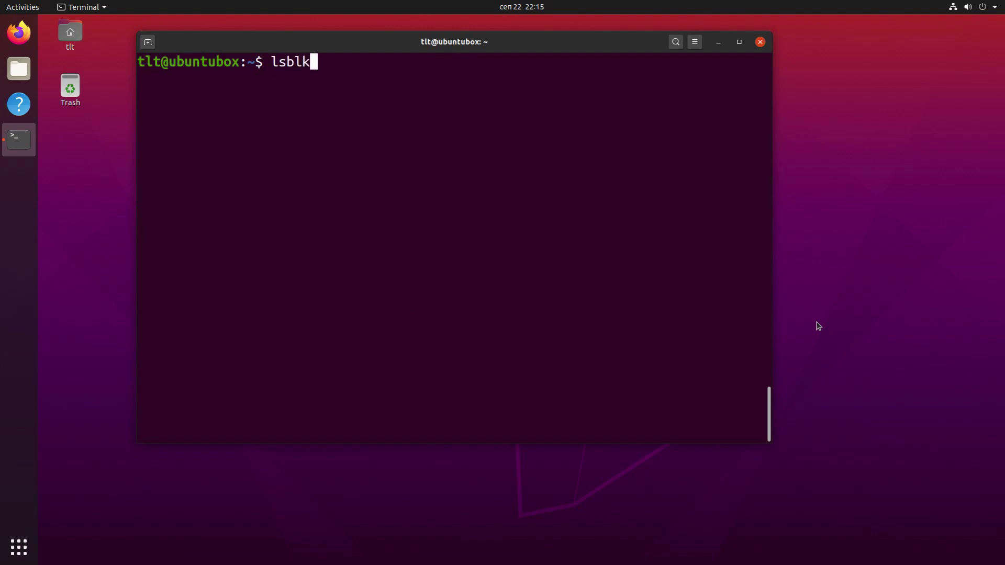
key("Return")
key("Return")
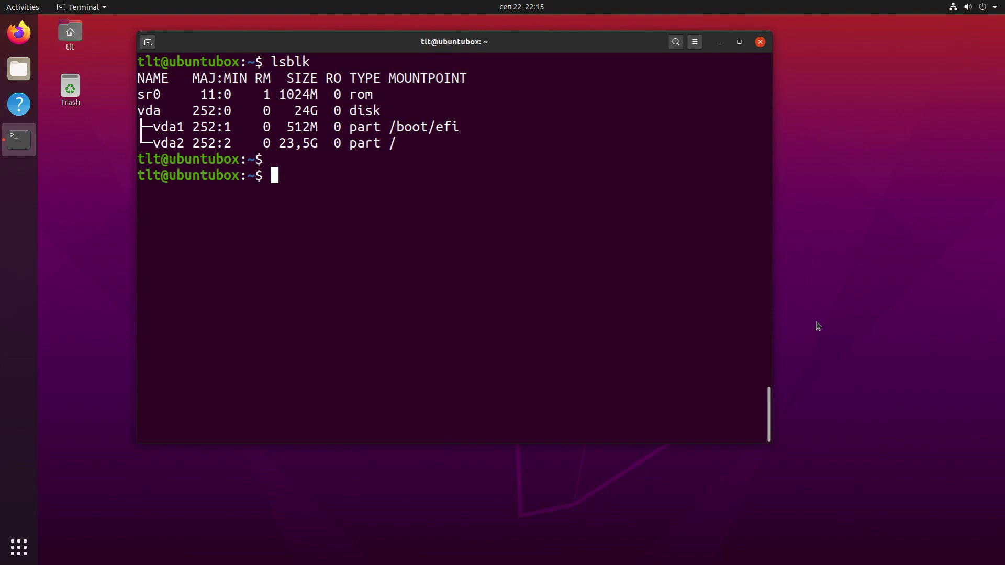
Run sudo apt purge snapd, confirm with y, then clear the screen to an empty prompt
type("sudo apt purge snapd")
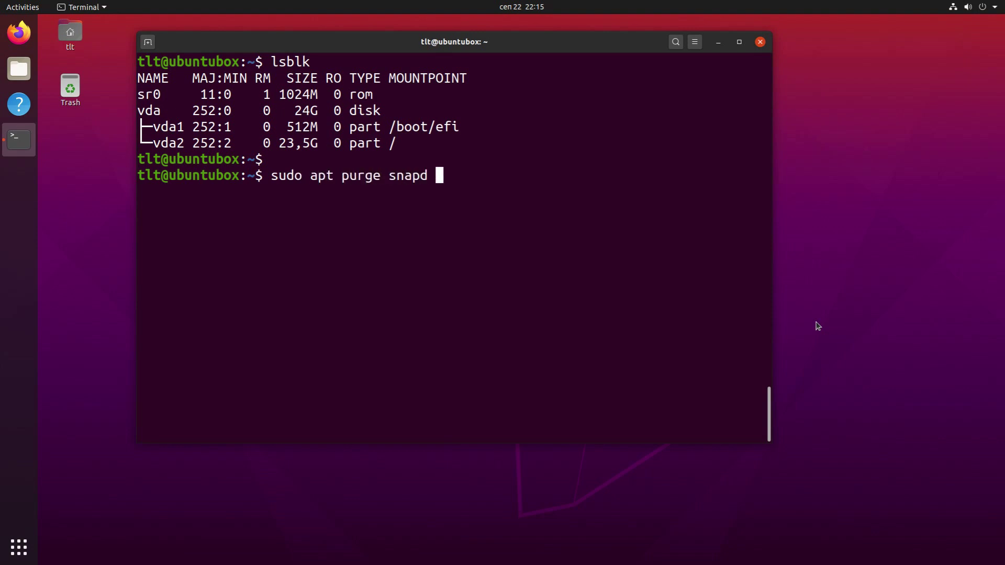
key("Return")
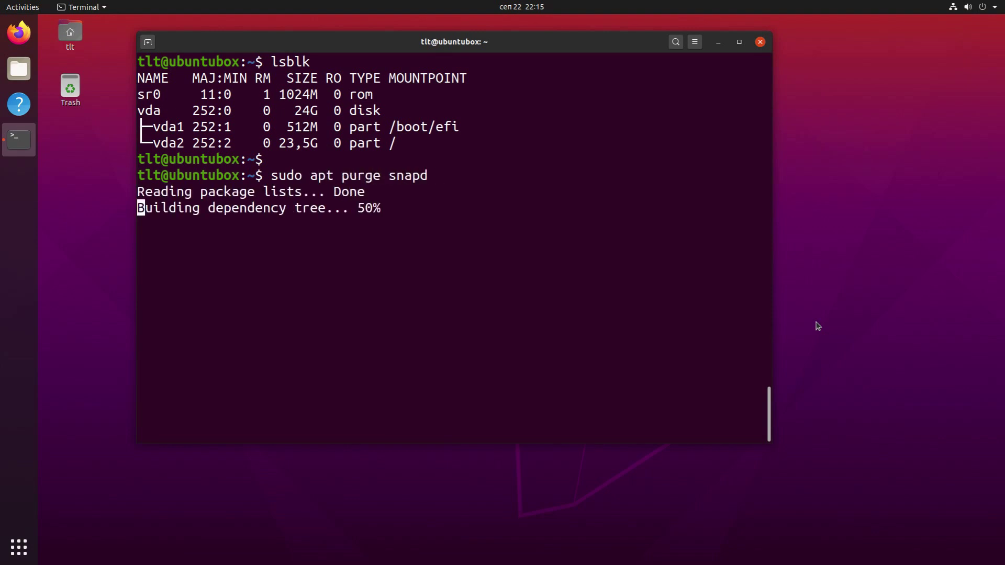
type("y")
key("Return")
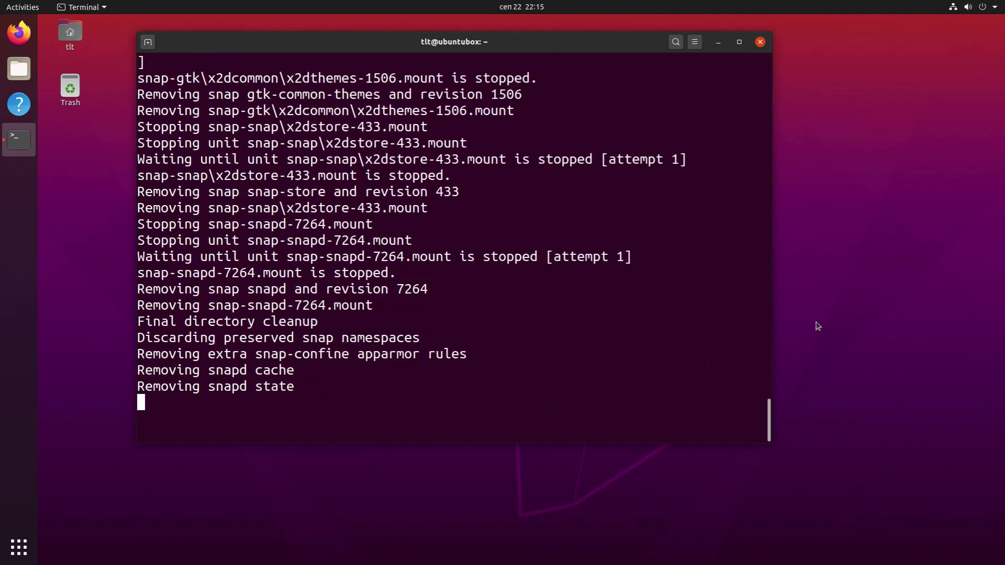
key("ctrl+l")
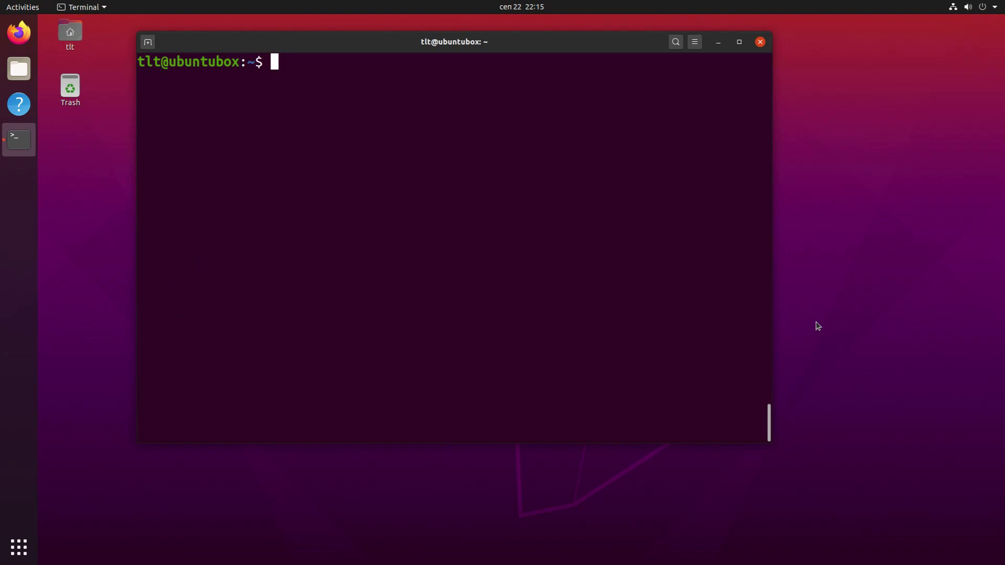
key("Return")
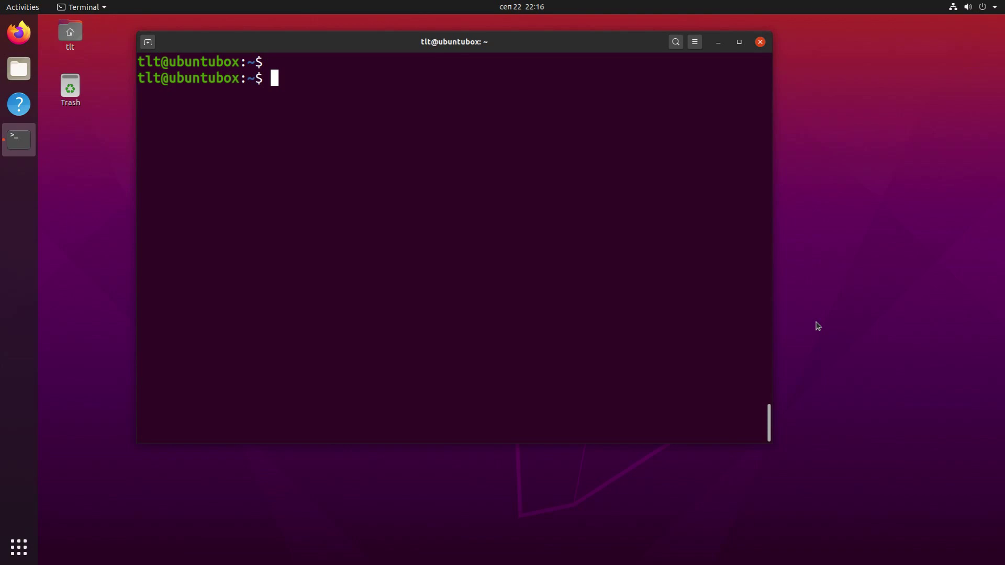
Put the terminal in full screen, run sudo apt install gnome-session, then clear the screen
key("F11")
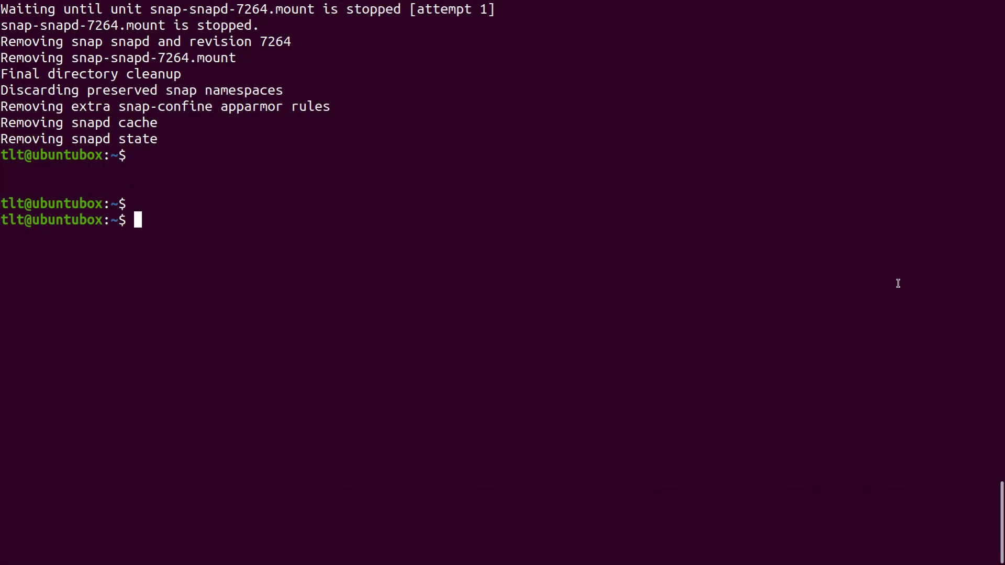
type("sudo apt install ")
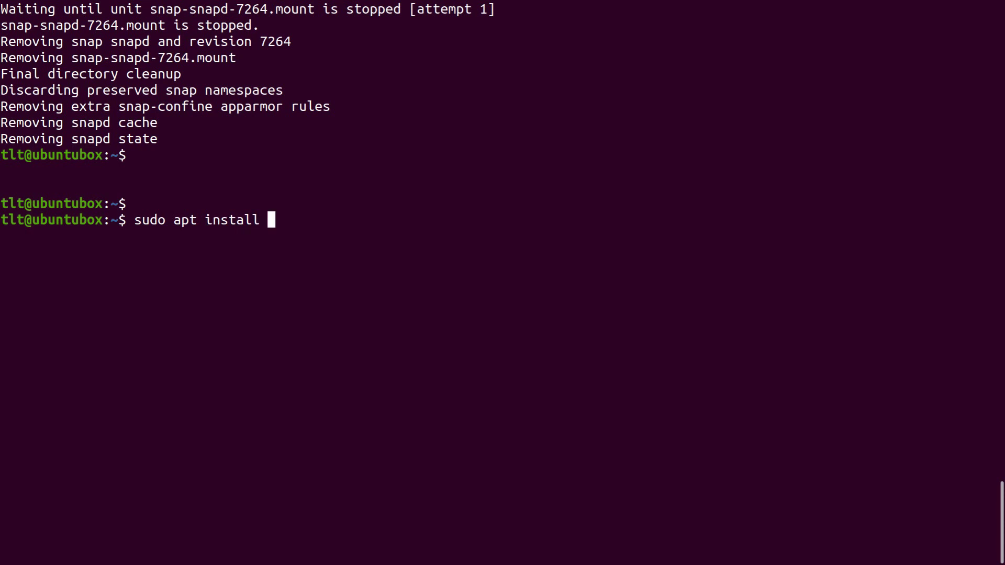
type("gnome-se")
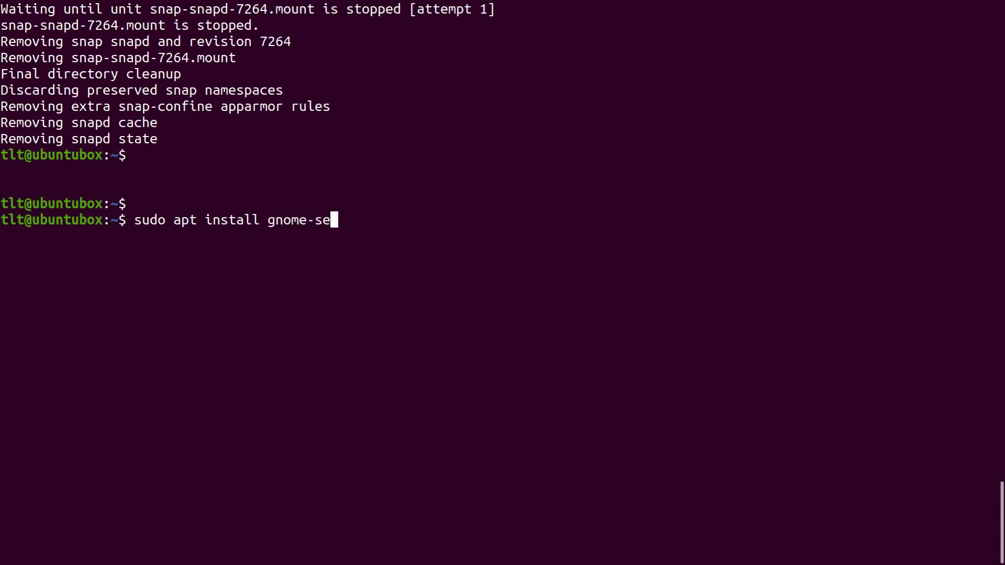
type("ssion")
key("Return")
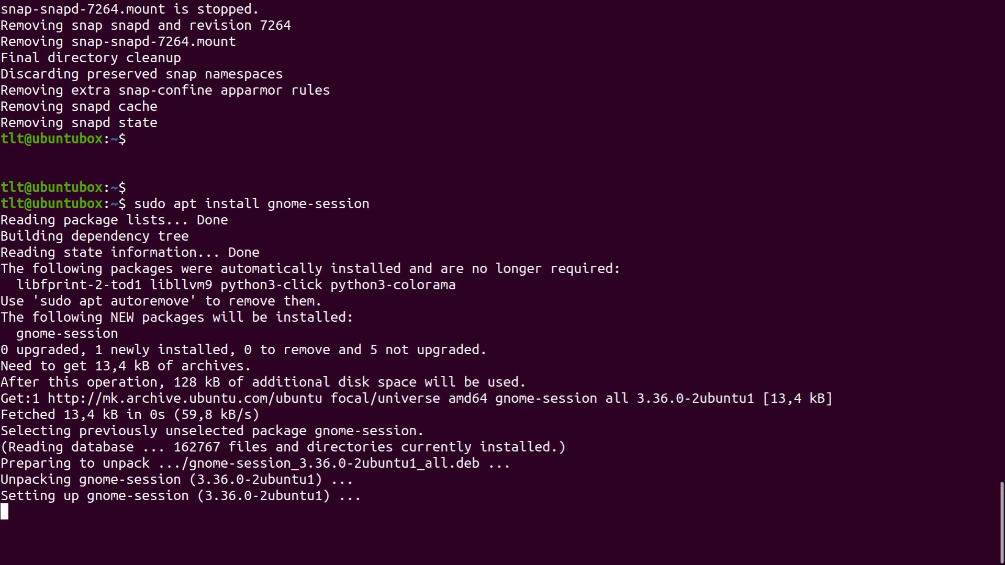
key("ctrl+l")
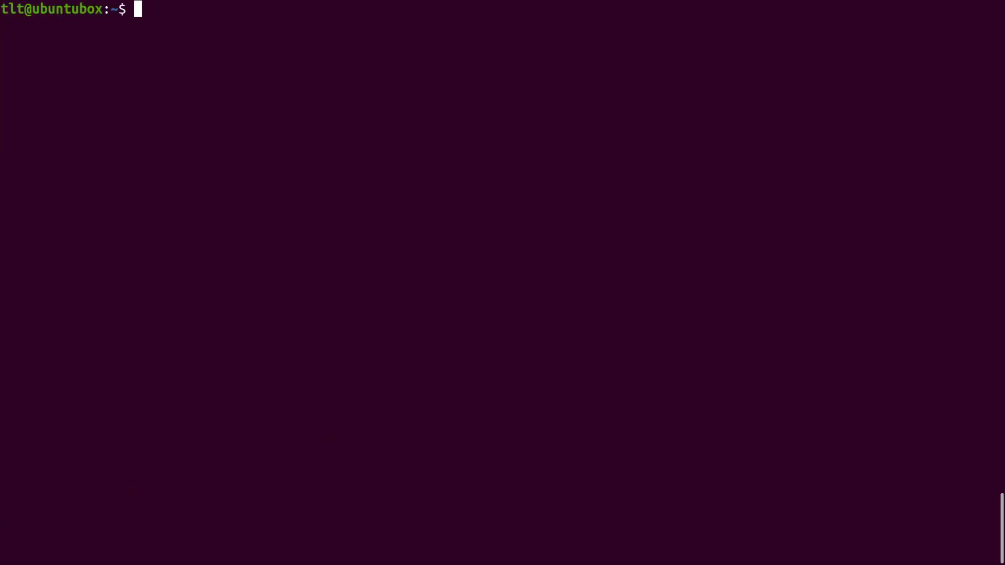
key("Return")
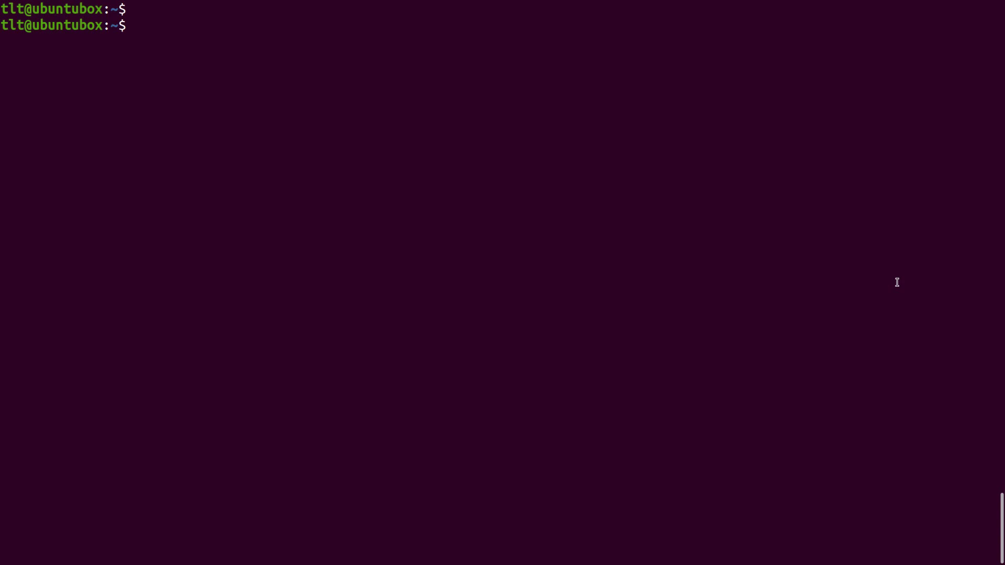
Reboot, then log back in to the Ubuntu session by entering the account password
type("reboot")
key("Return")
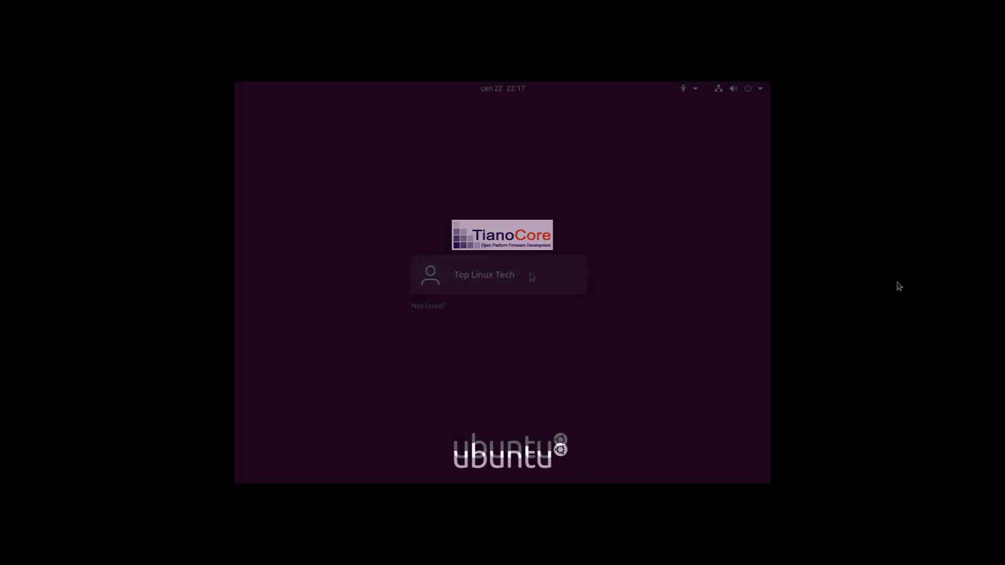
left_click(527, 274)
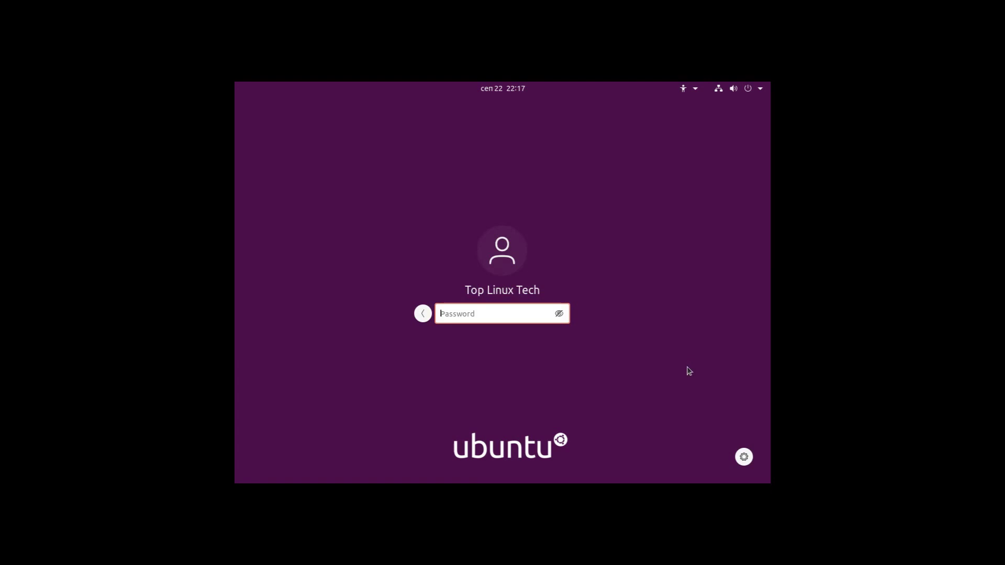
left_click(742, 459)
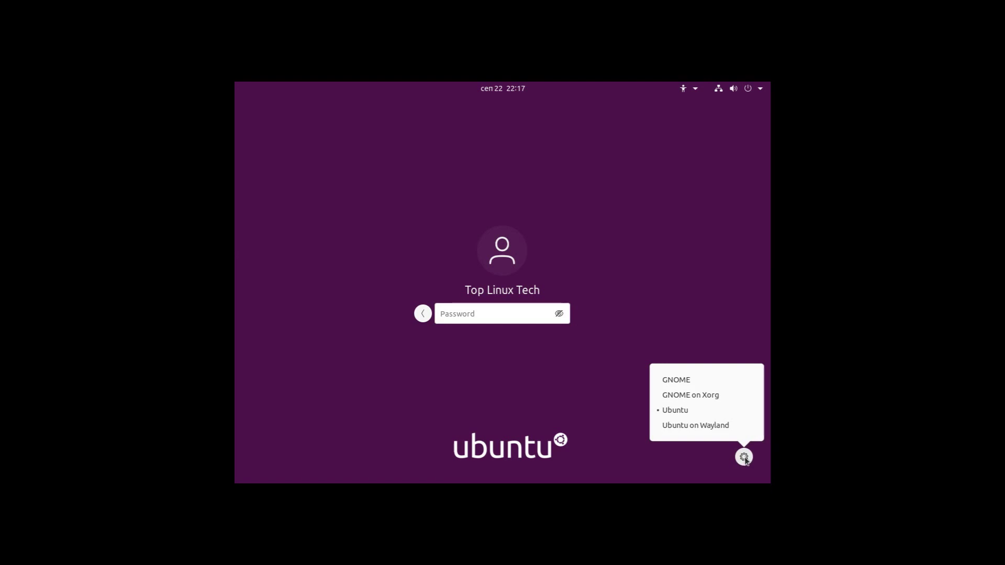
left_click(698, 412)
type("****")
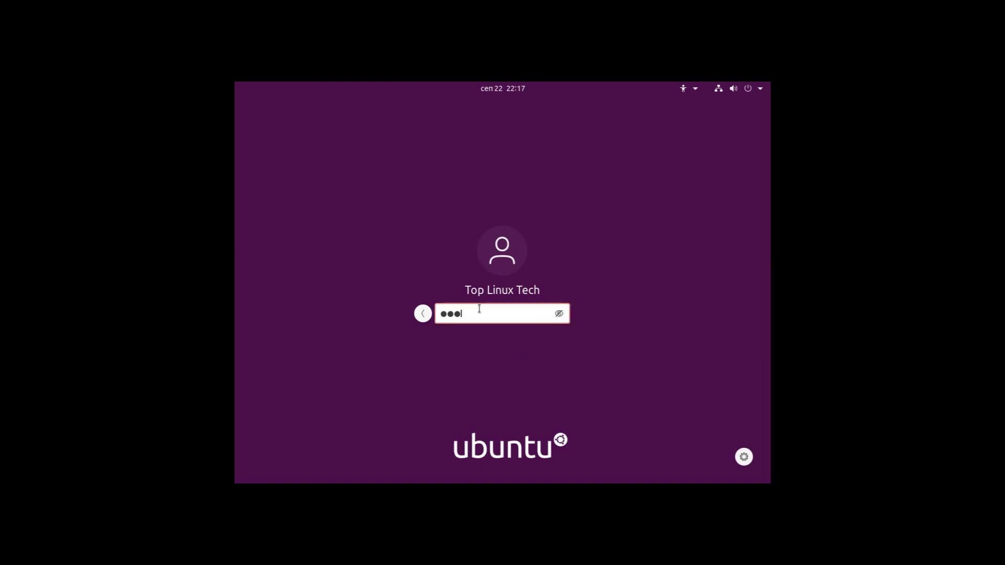
key("Return")
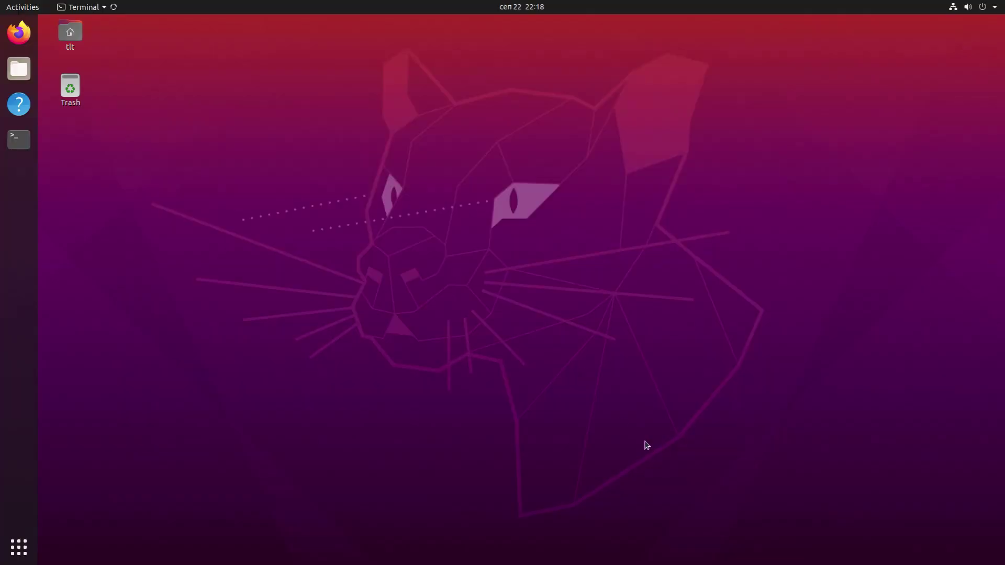
Open a new terminal with larger text, maximize it, and run lsblk
key("ctrl+alt+t")
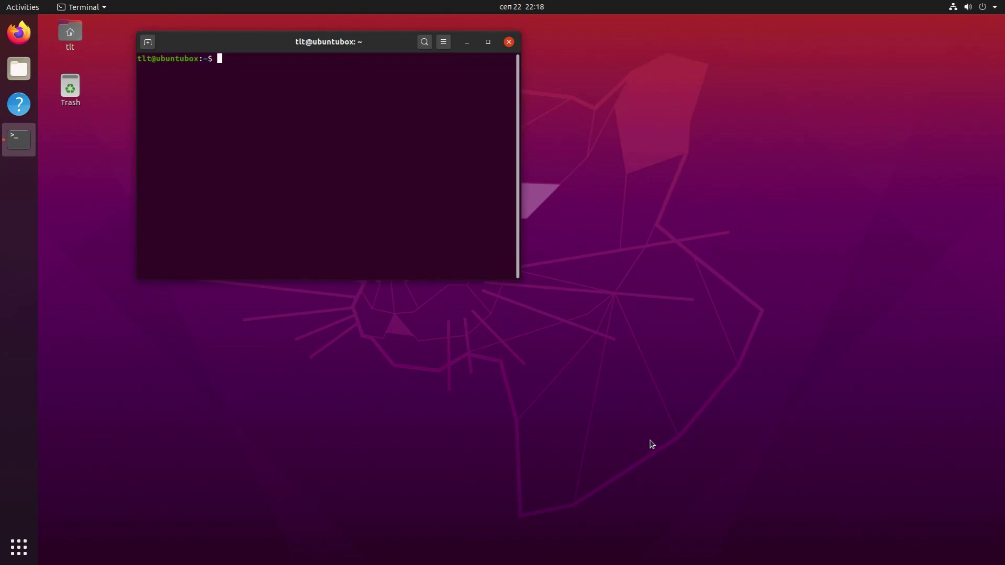
key("ctrl+plus")
key("ctrl+plus")
key("ctrl+plus")
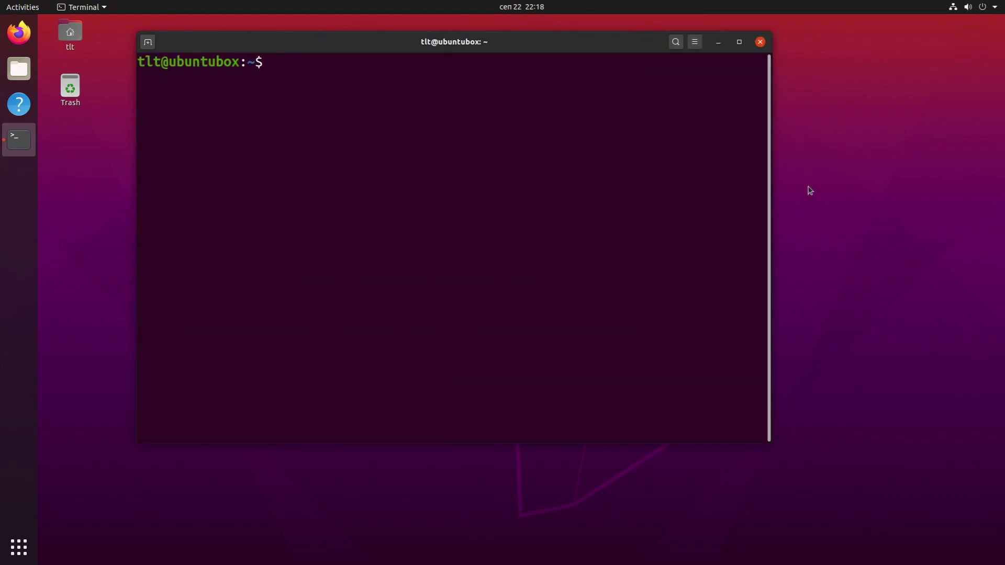
left_click(739, 42)
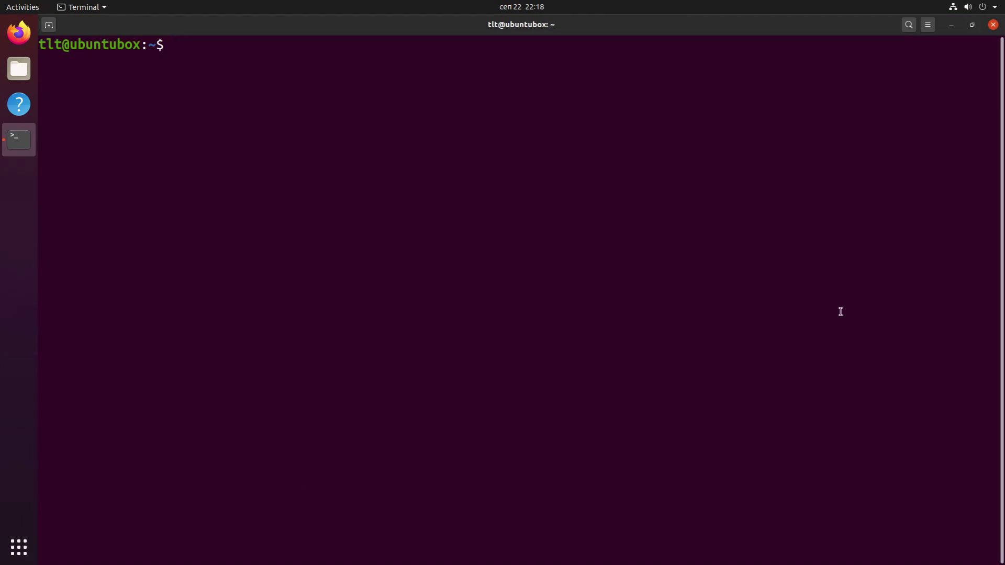
type("lsblk")
key("Return")
key("Return")
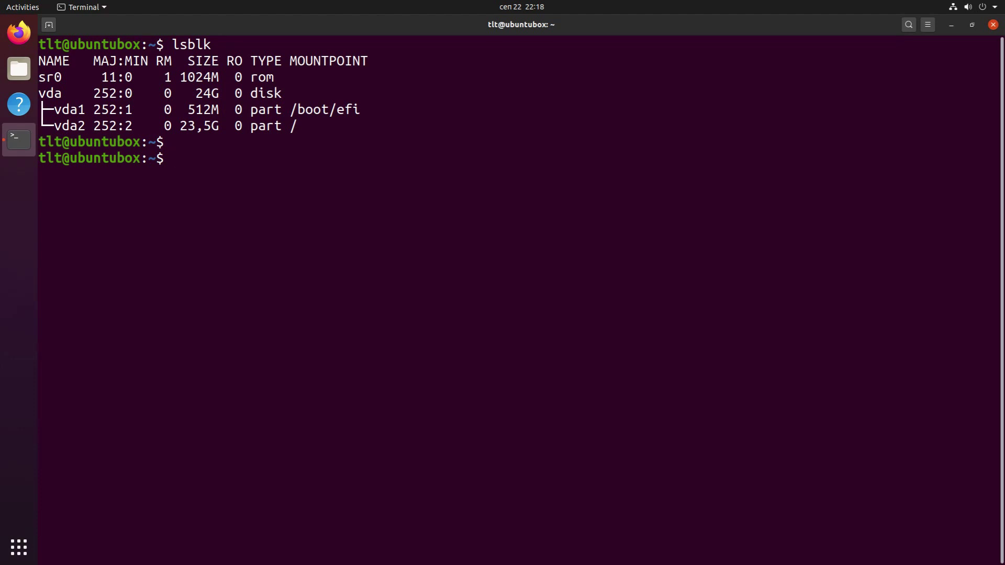
Install vanilla-gnome-desktop and vanilla-gnome-default-settings with sudo apt, confirming the 250 packages
type("sudo apt install ")
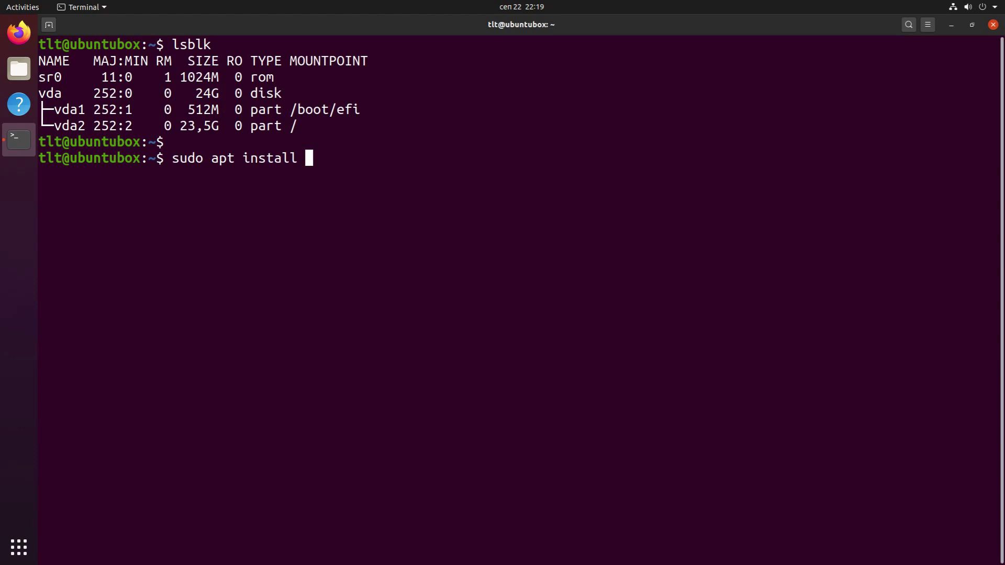
type("vanilla-gnome-de")
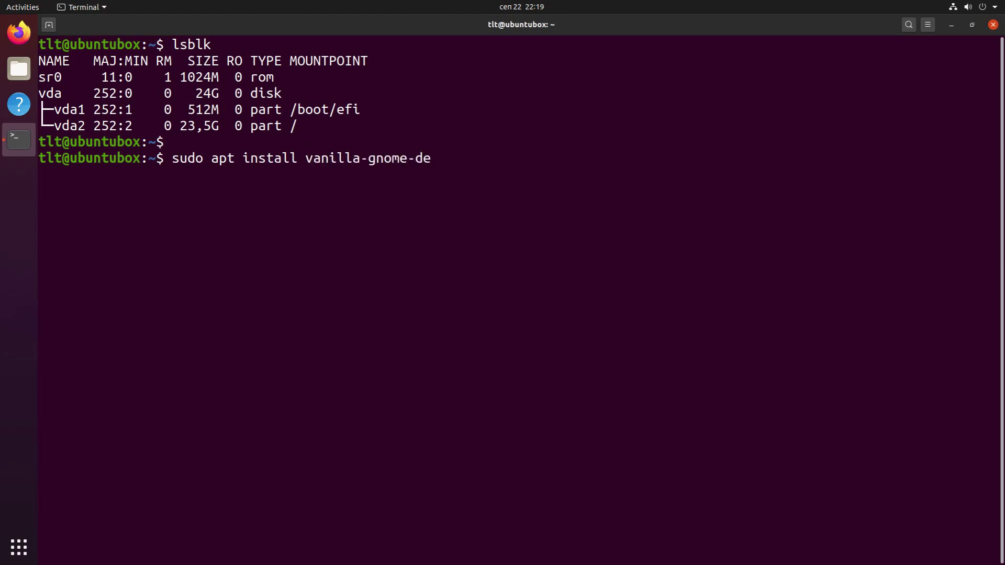
type("sktop vanilla-gnome-de")
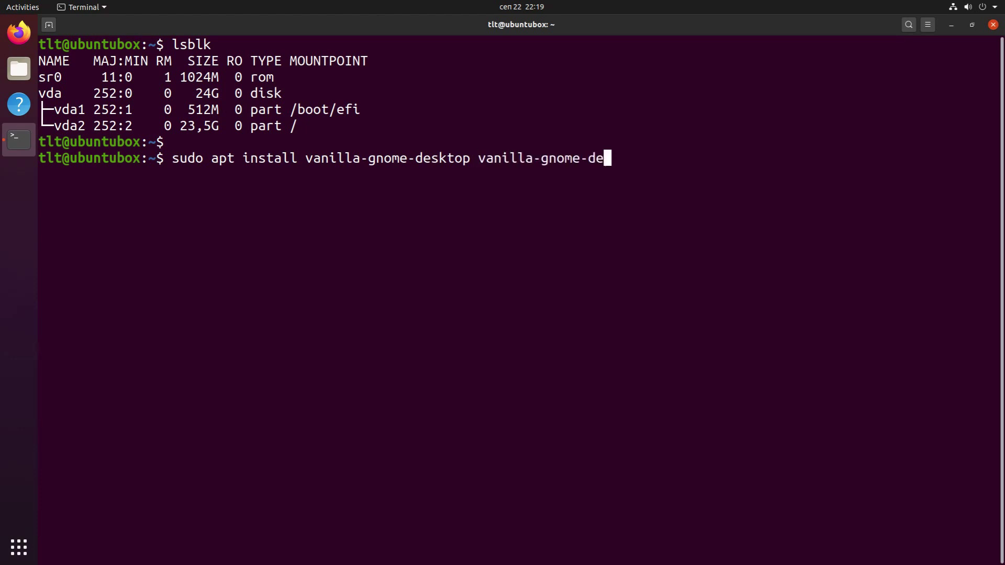
type("f")
key("Tab")
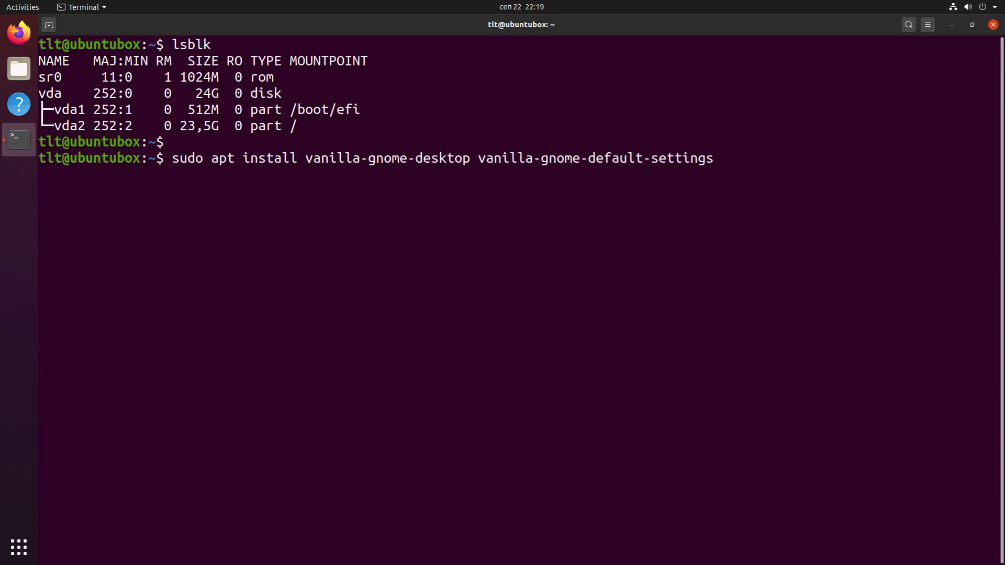
key("Return")
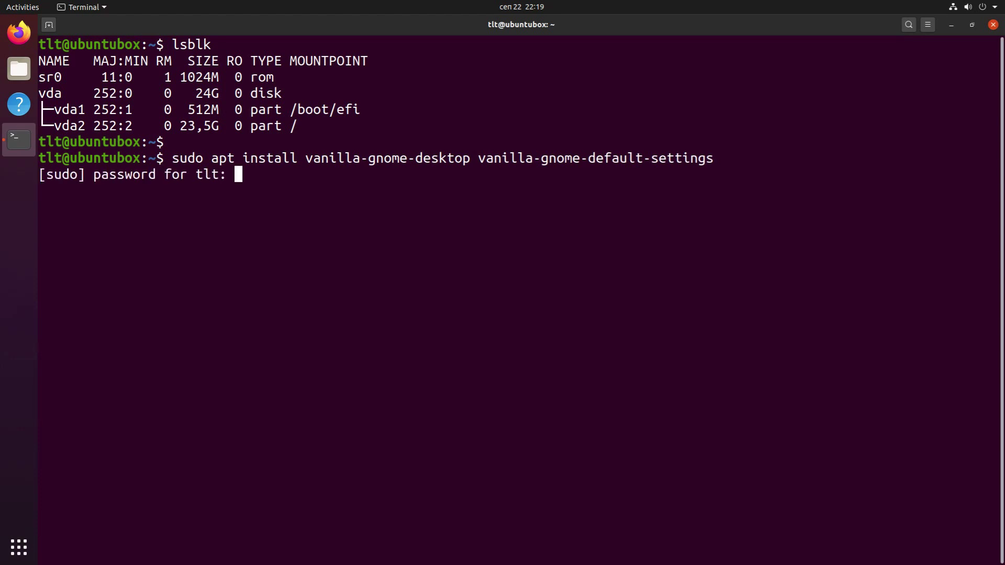
key("Return")
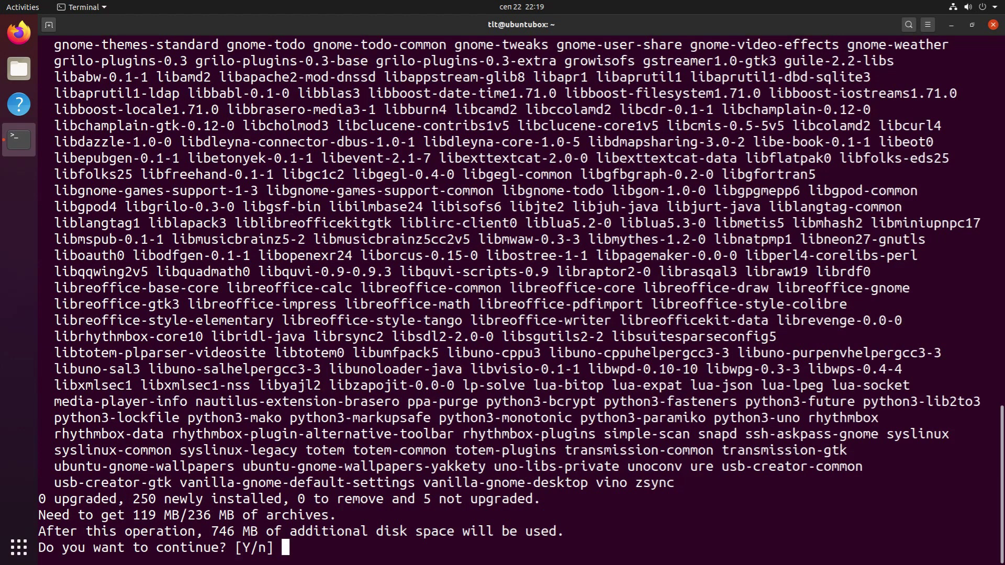
type("y")
key("Return")
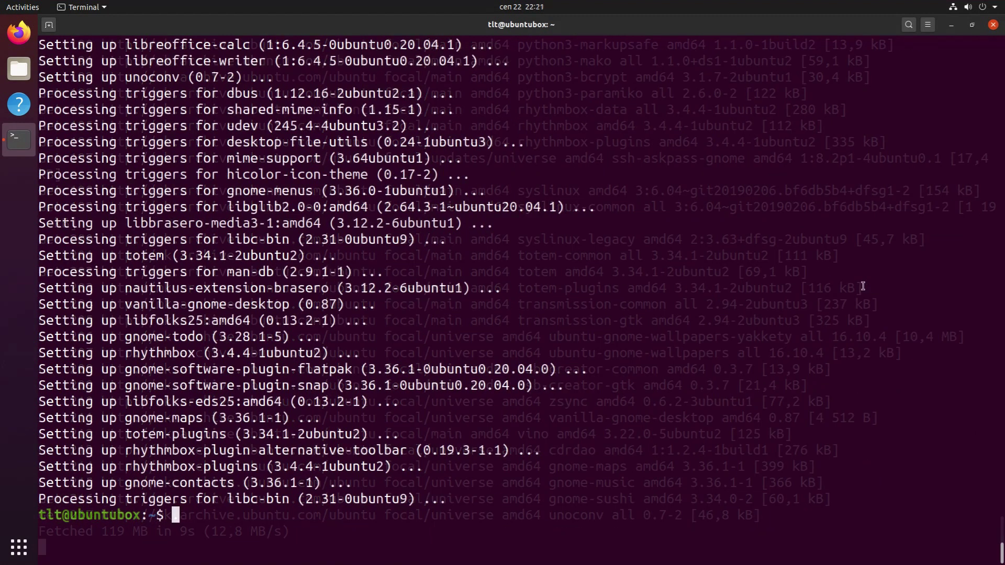
Clear the finished install output and run the apt package-cache cleanup command
key("Return")
key("ctrl+l")
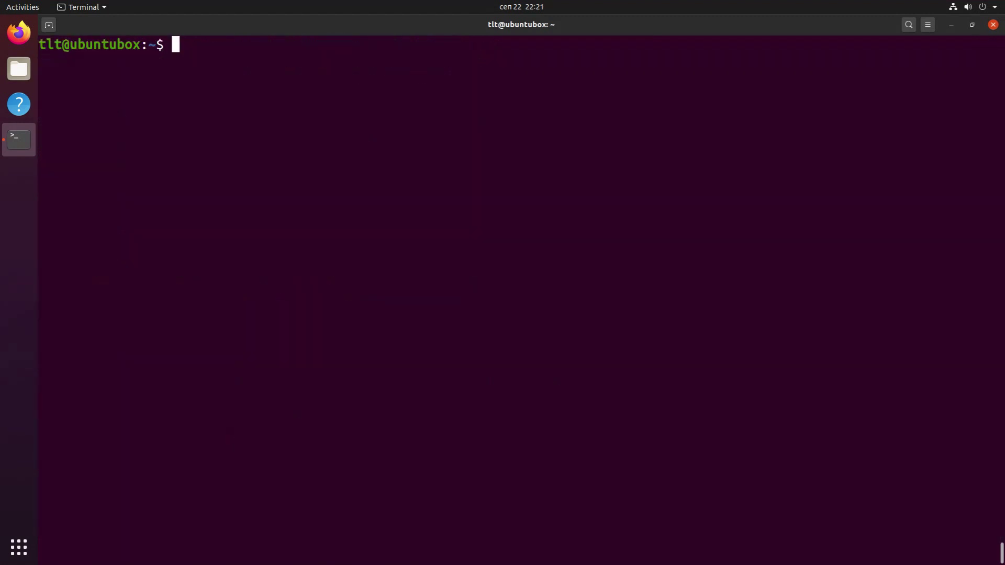
key("Return")
key("Return")
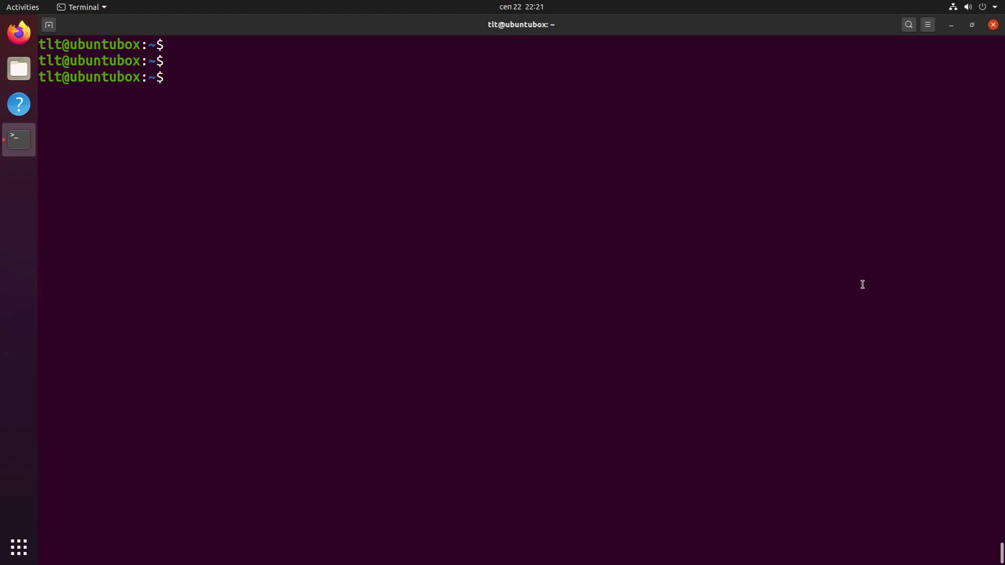
type("sudo apc")
type(" clean")
key("Return")
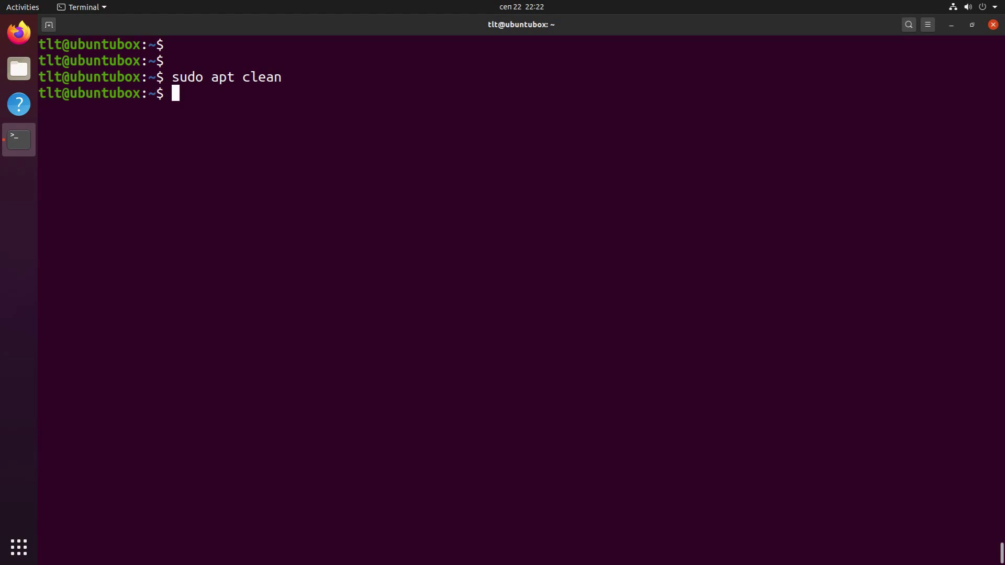
Autoremove the four unneeded packages, including libllvm9, and reboot the system
type("sudo apt autoremove")
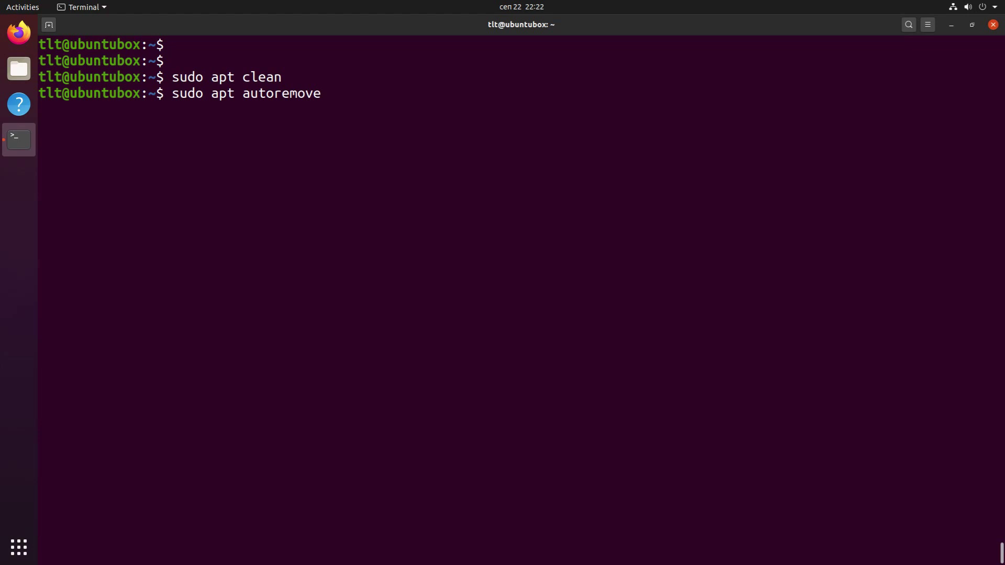
key("Return")
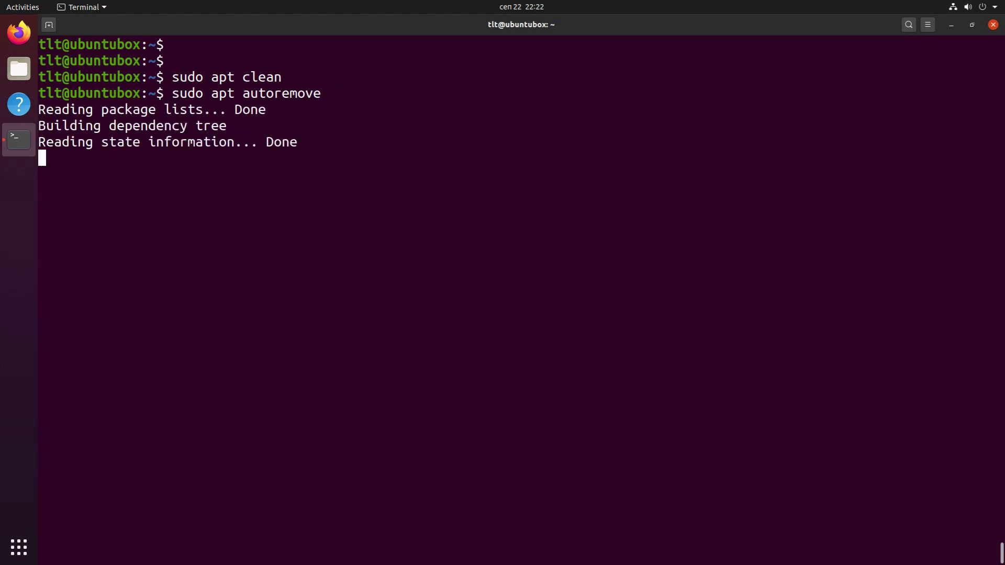
type("y")
key("Return")
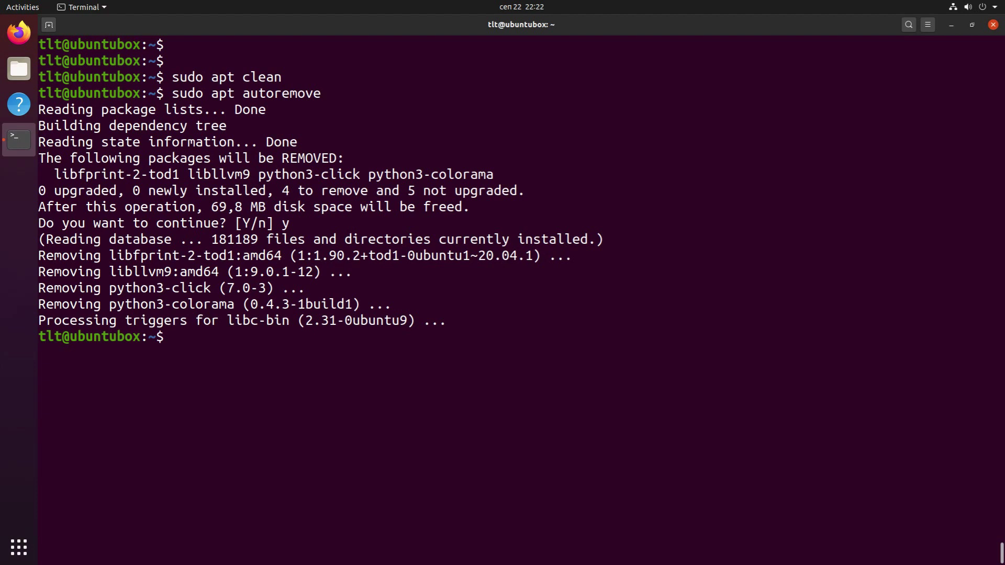
type("reboot")
key("Return")
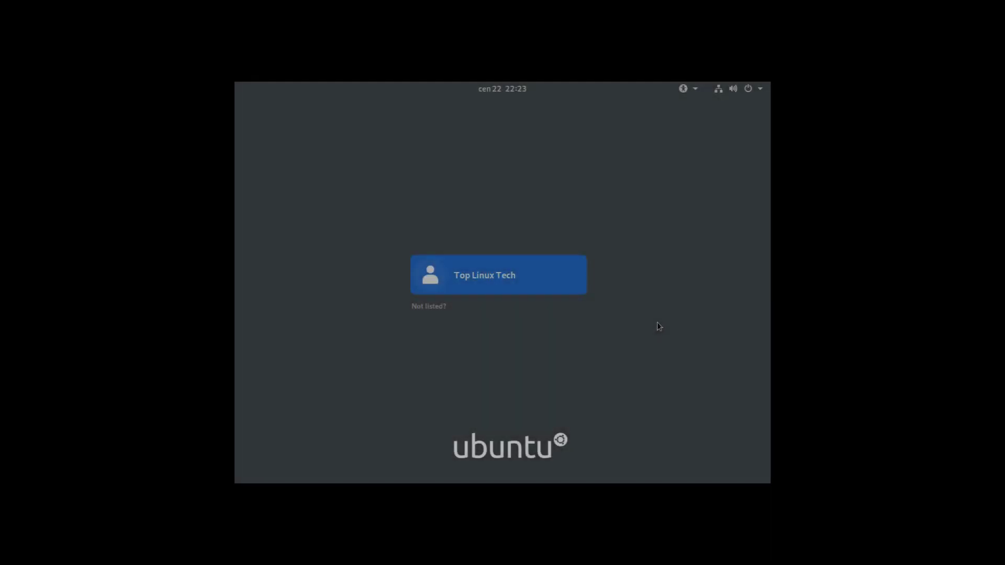
Pick the user account, select the GNOME on Xorg session, and enter the password
left_click(554, 278)
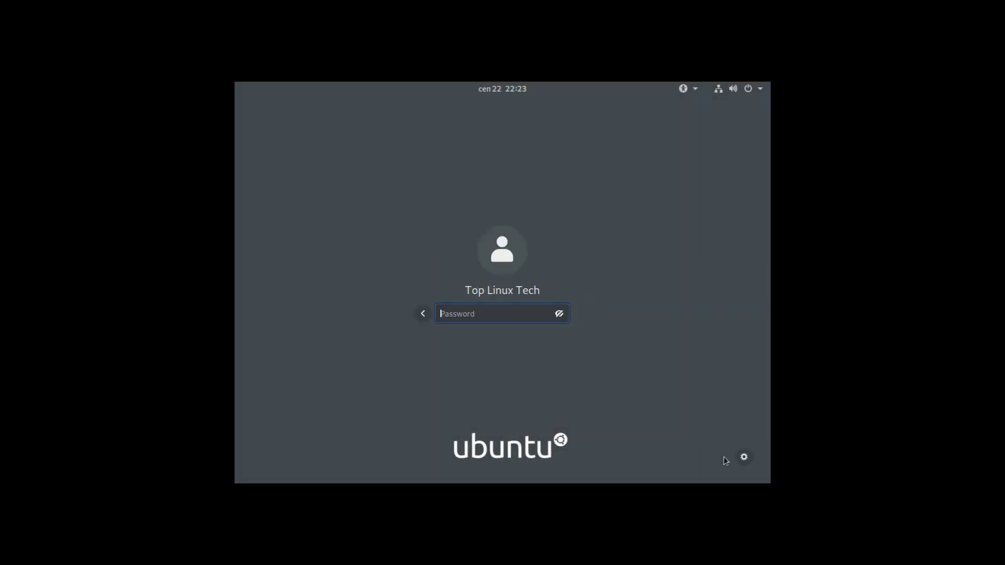
left_click(743, 458)
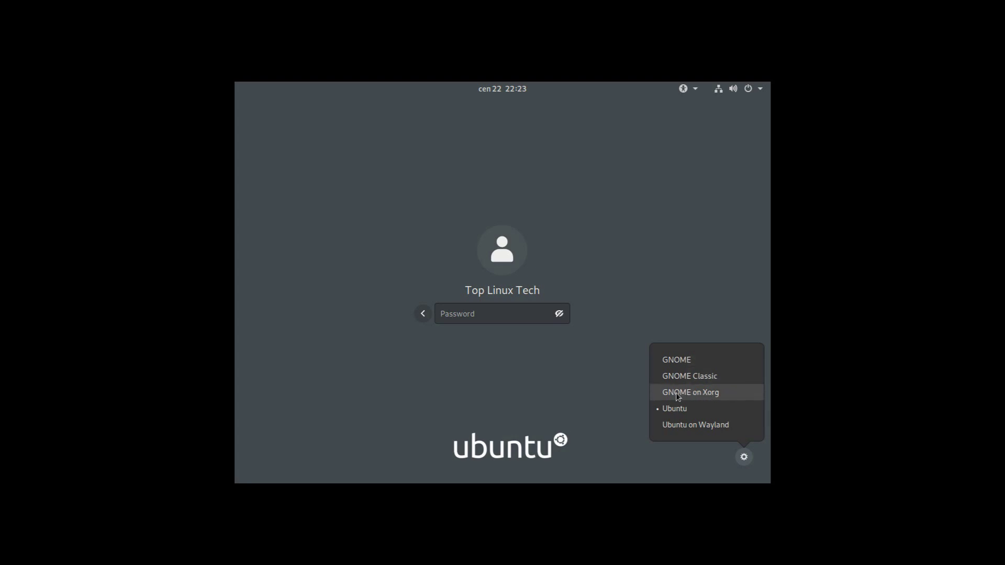
left_click(705, 397)
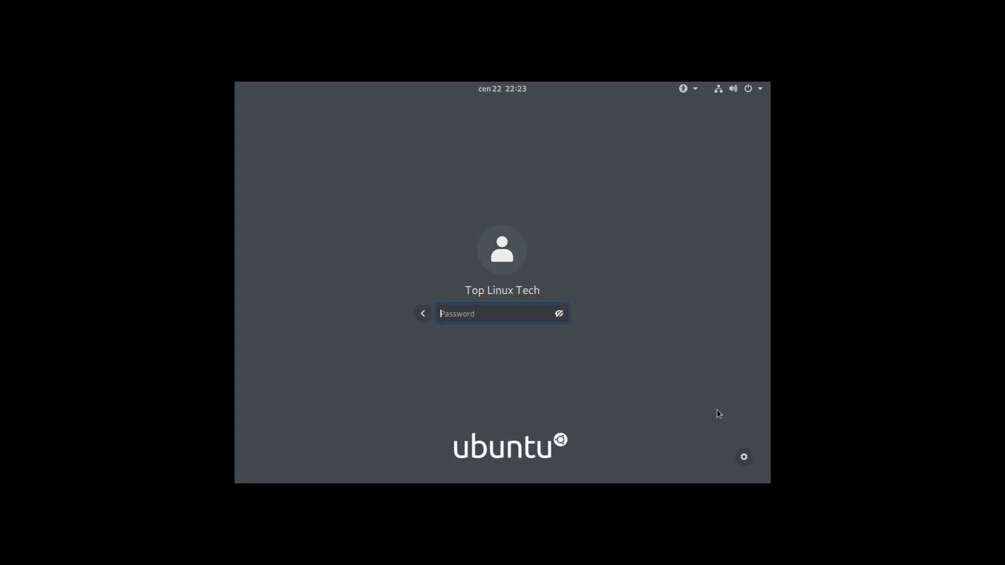
left_click(744, 457)
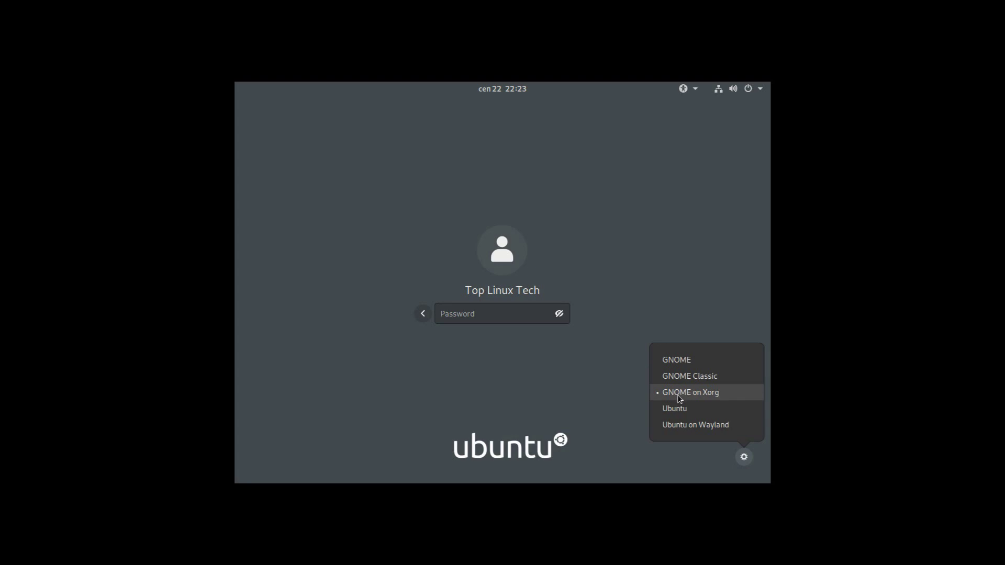
left_click(719, 398)
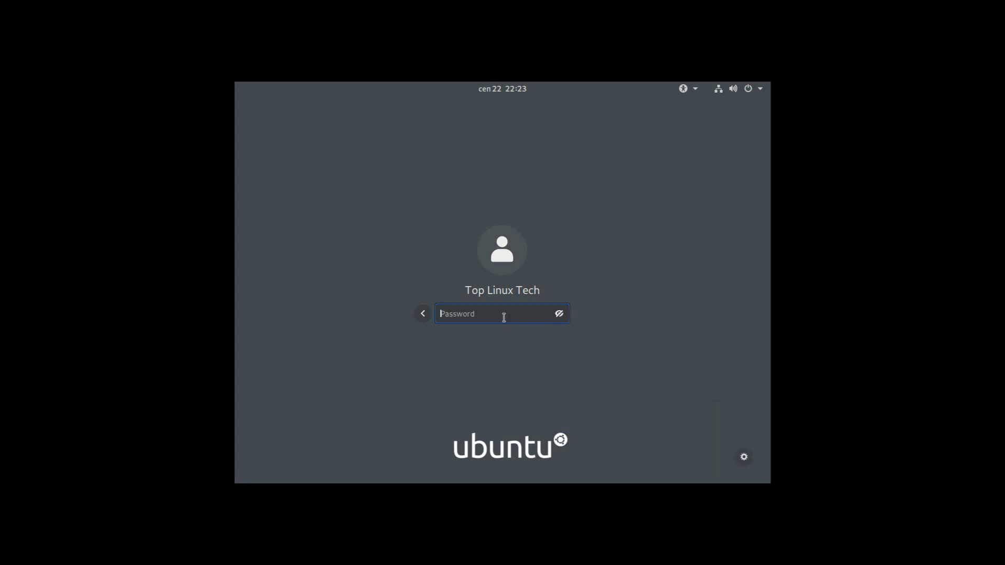
type("****")
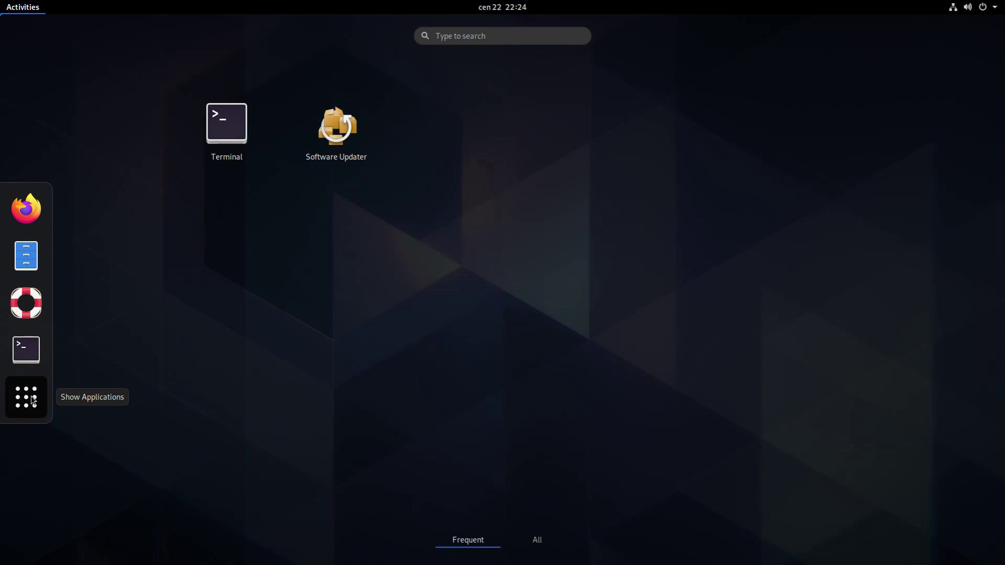
Show the full application grid and scroll through its pages
left_click(537, 541)
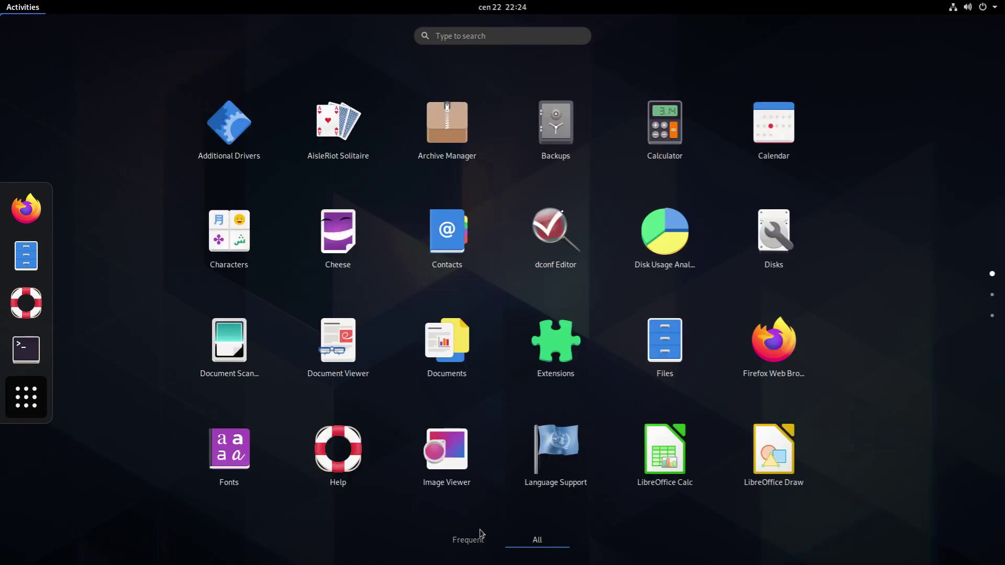
scroll(450, 337, "down", 2)
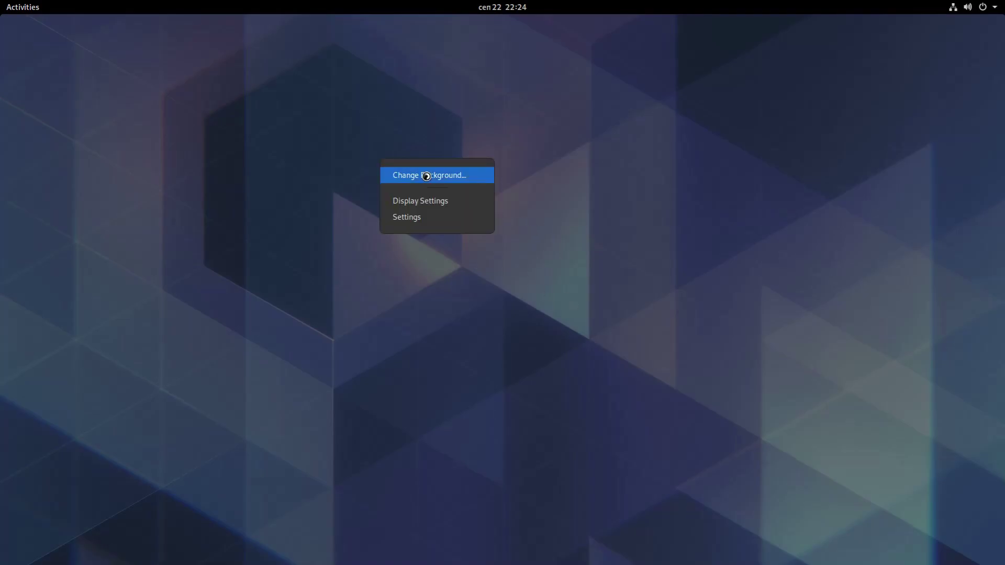
Set the grey line-drawn cat wallpaper as the background, then close Settings
left_click(422, 174)
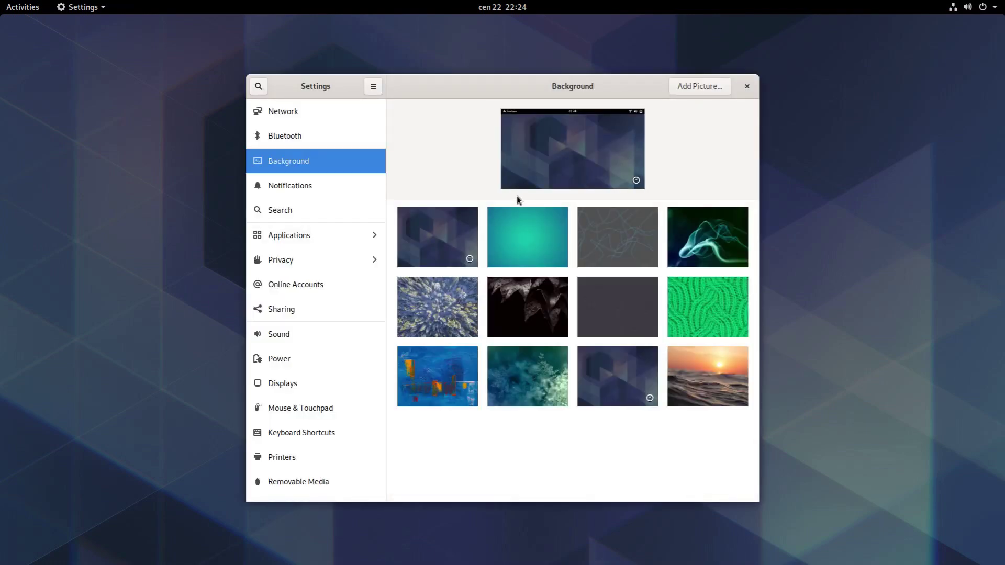
scroll(519, 200, "down", 2)
scroll(521, 204, "down", 3)
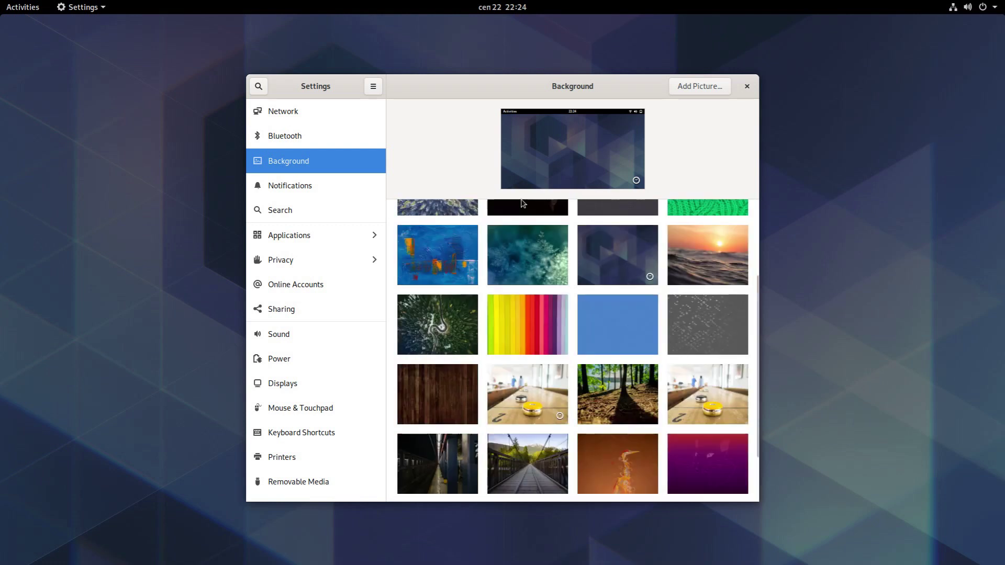
scroll(559, 233, "down", 8)
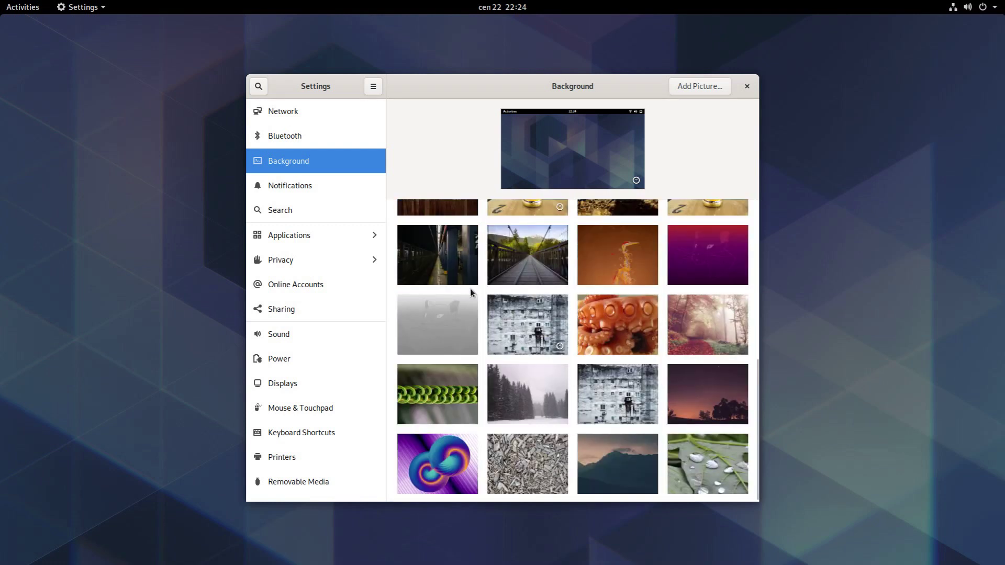
left_click(449, 318)
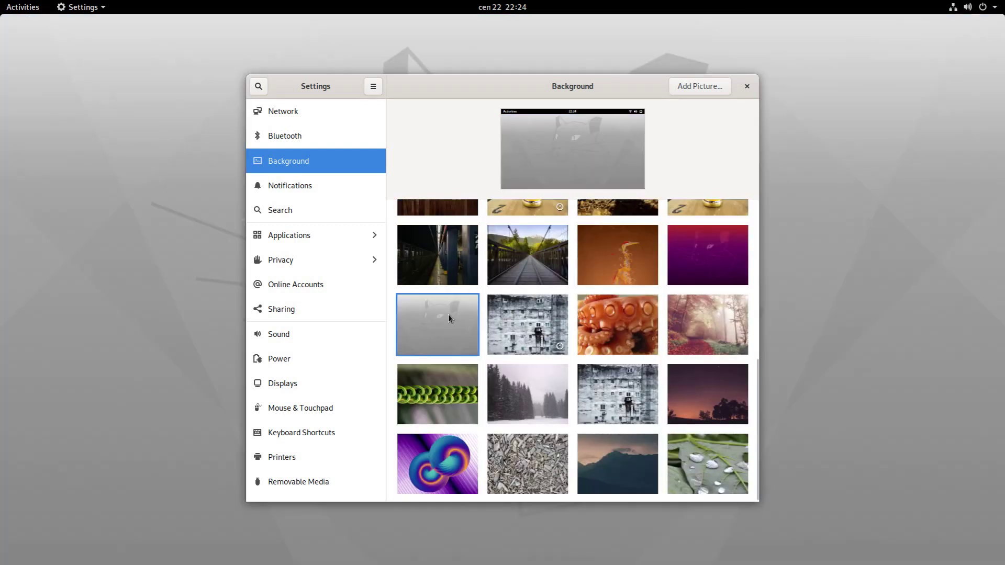
left_click(747, 86)
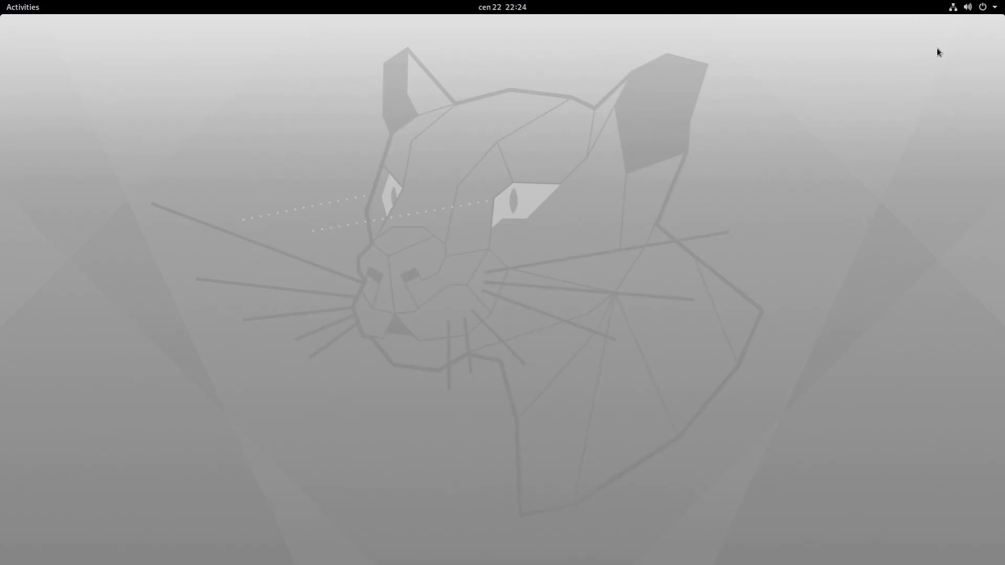
Launch GNOME Tweaks from the Show Applications grid
left_click(23, 7)
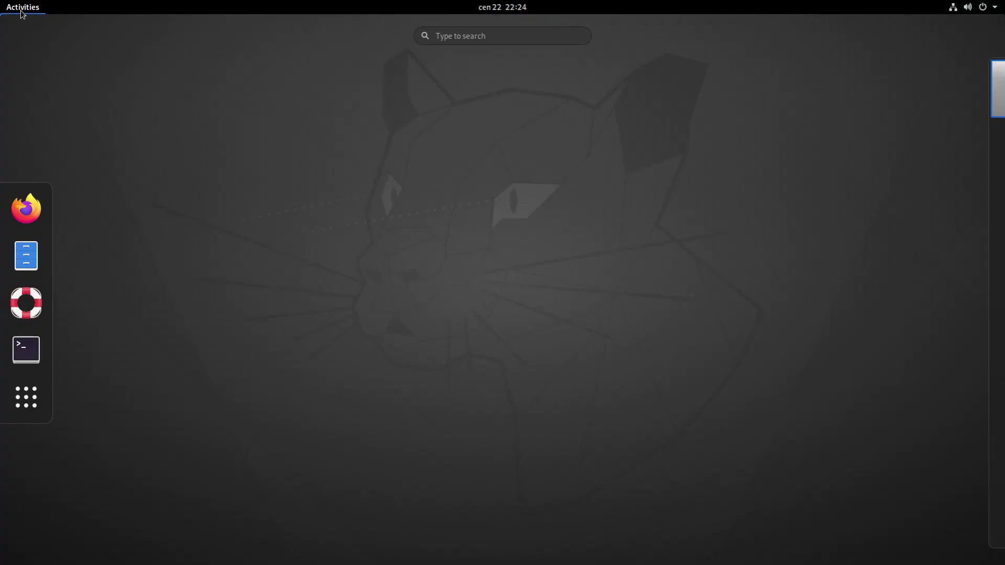
left_click(27, 390)
scroll(443, 236, "down", 1)
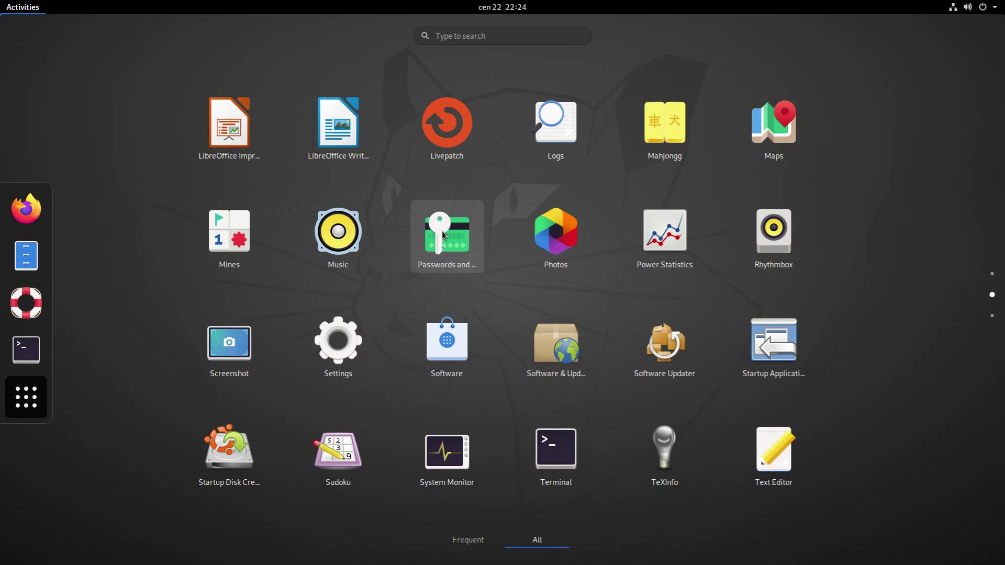
scroll(443, 235, "down", 1)
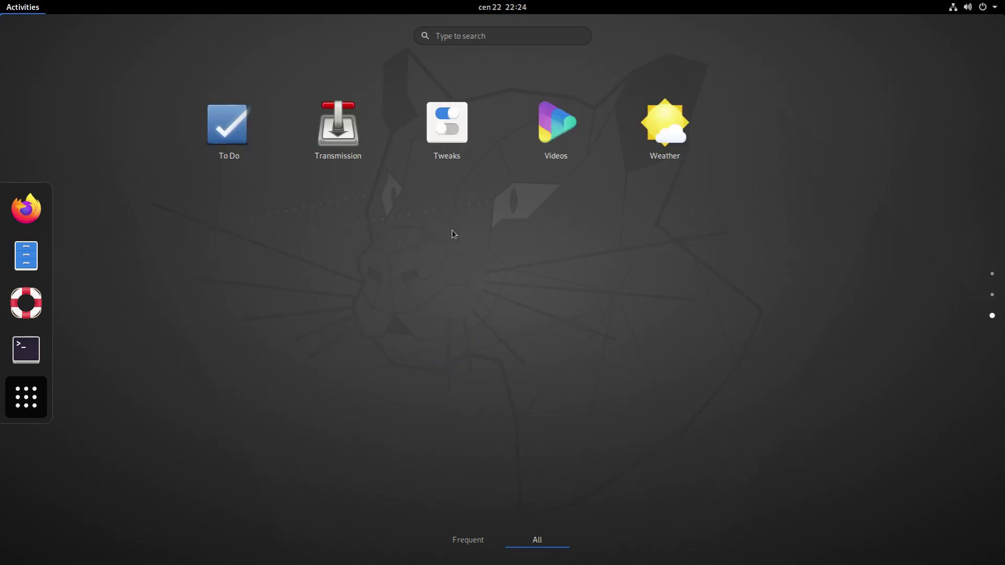
left_click(435, 131)
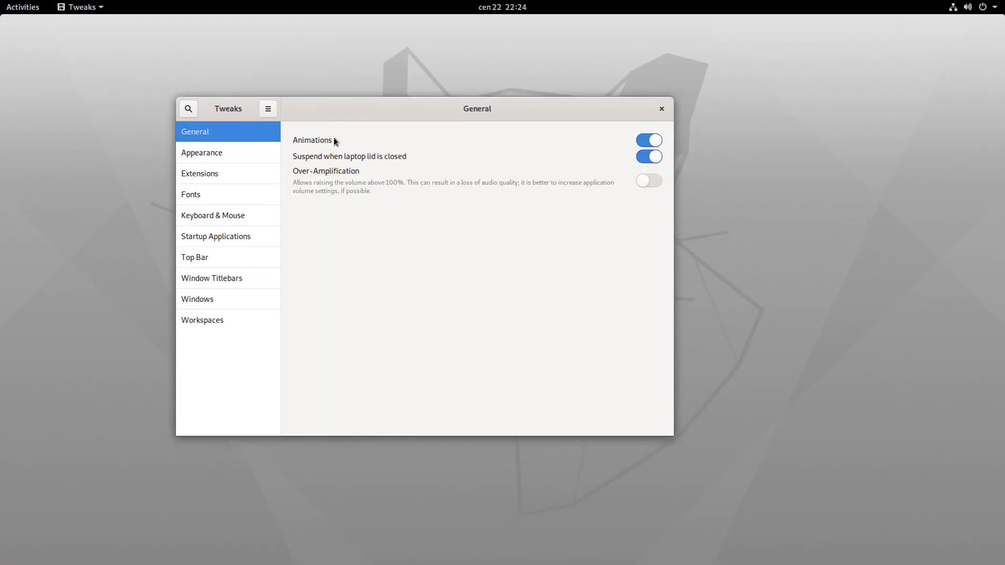
In Appearance, set Applications to Yaru-dark and Cursor, Icons and Sound to Yaru, then view Extensions
left_click(267, 153)
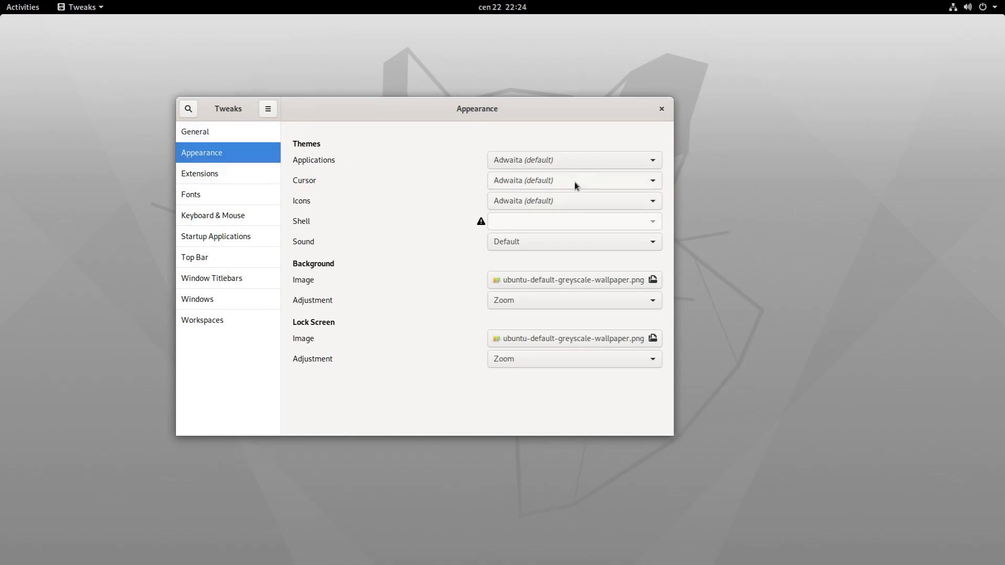
left_click(612, 158)
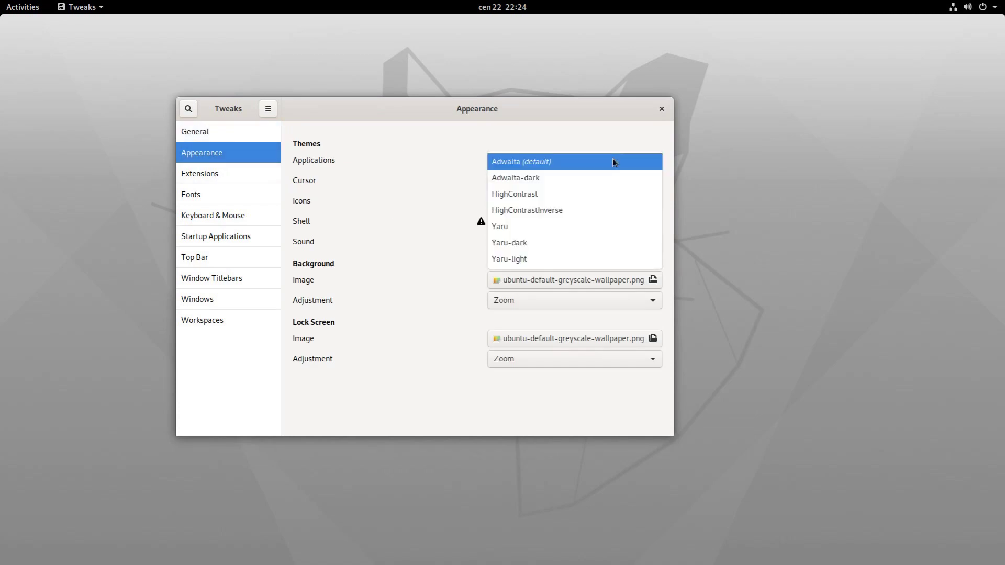
left_click(530, 243)
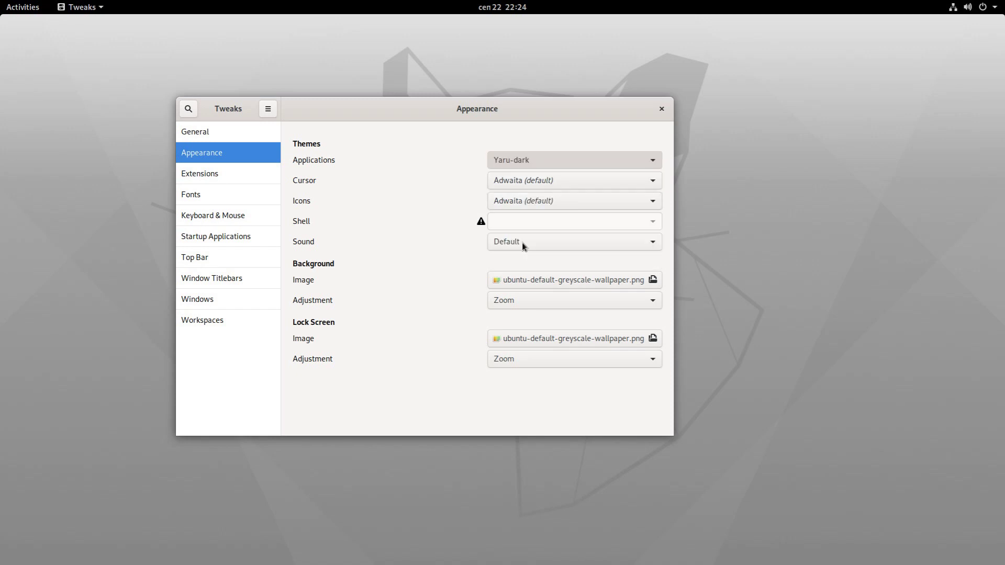
left_click(592, 173)
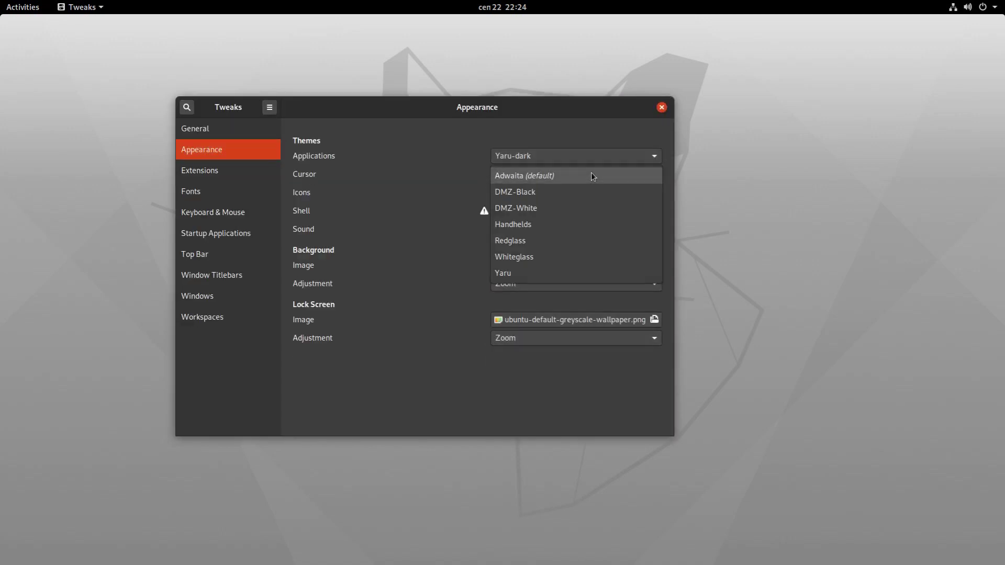
left_click(531, 271)
left_click(554, 192)
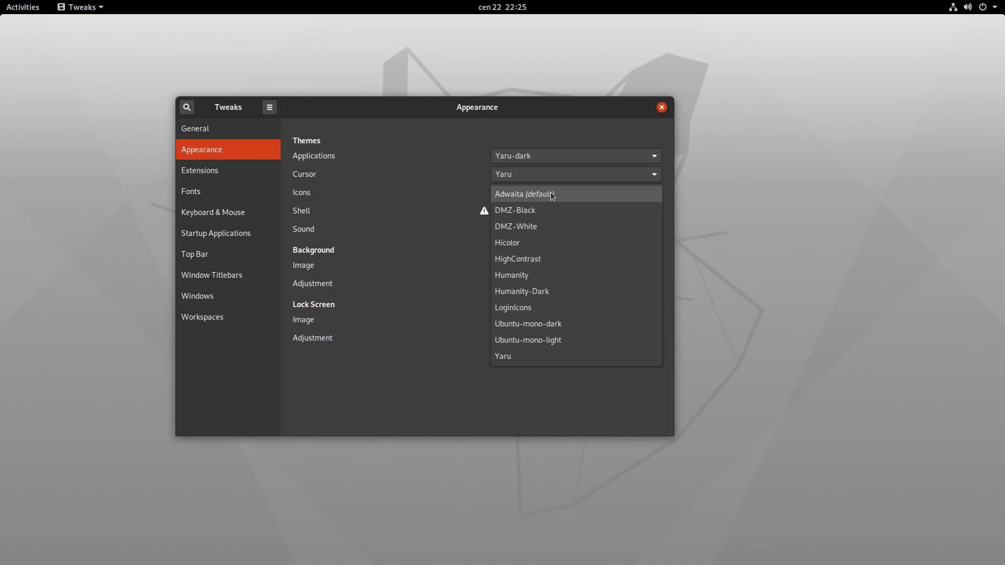
left_click(512, 357)
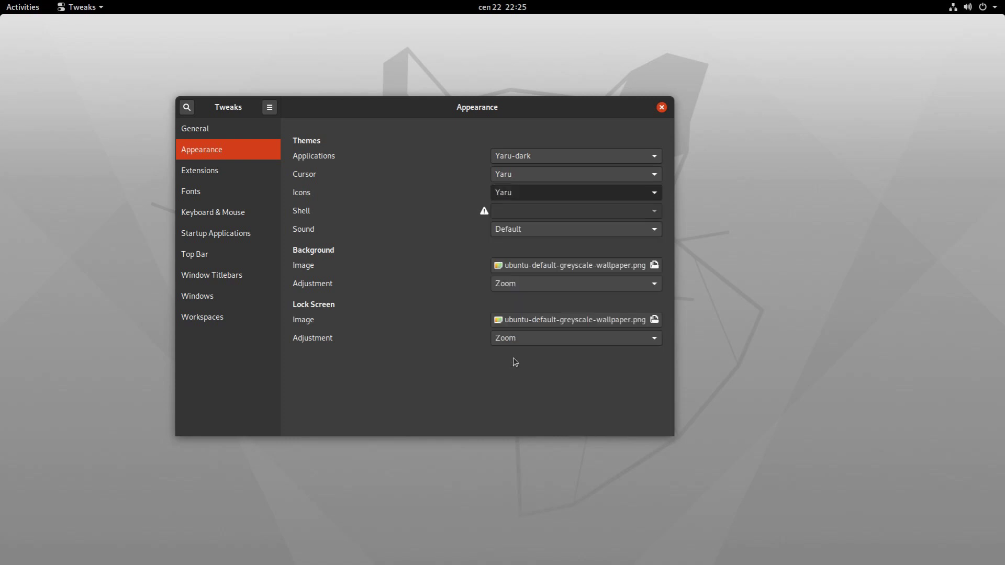
left_click(555, 229)
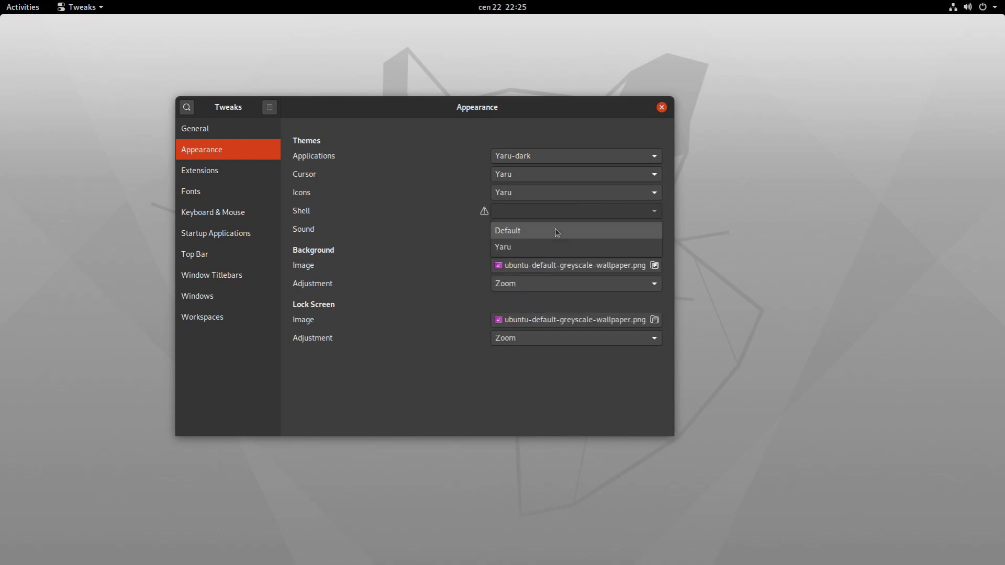
left_click(528, 247)
left_click(226, 170)
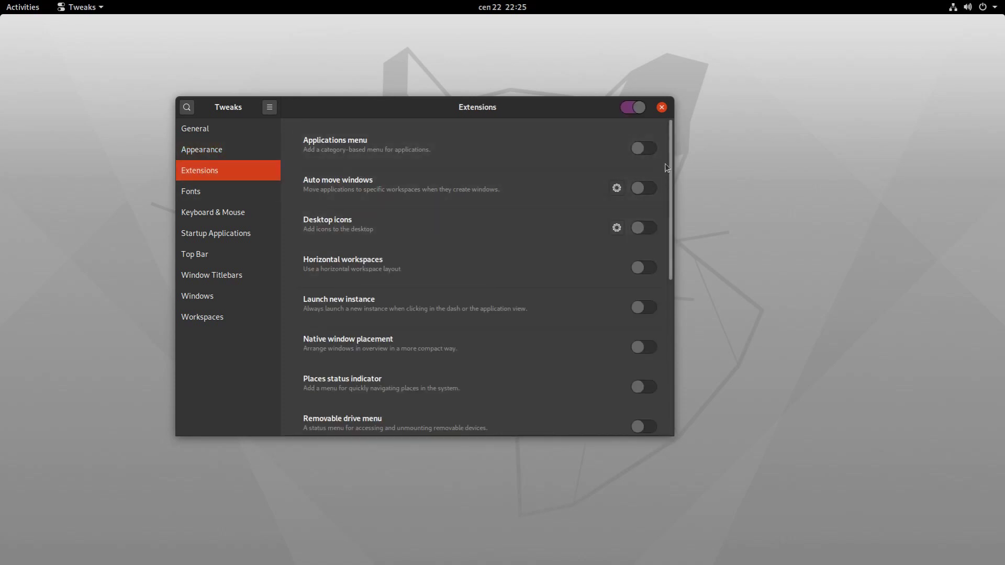
left_click_drag(670, 163, 666, 353)
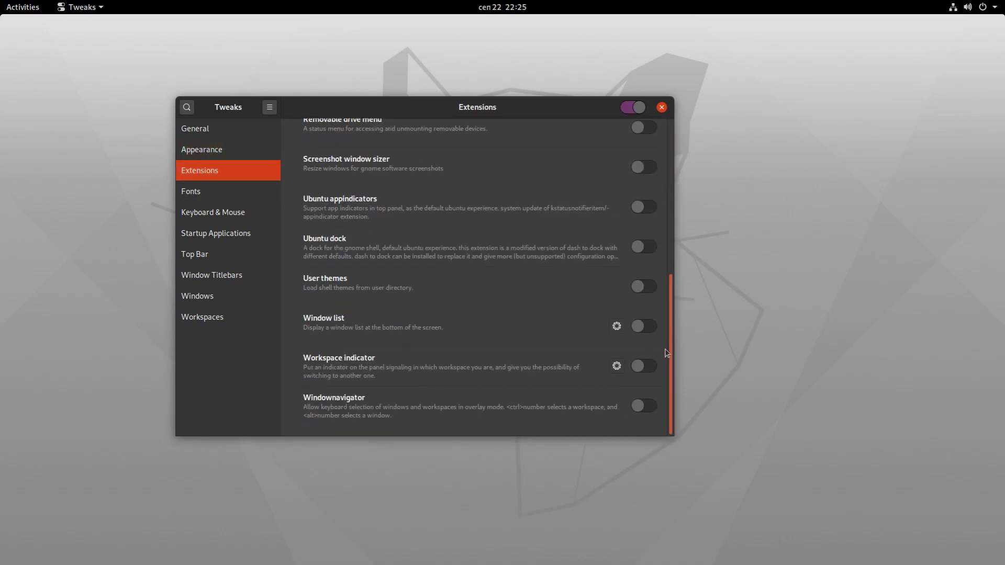
Enable the User themes extension and restart Tweaks from the Utilities folder
left_click(644, 286)
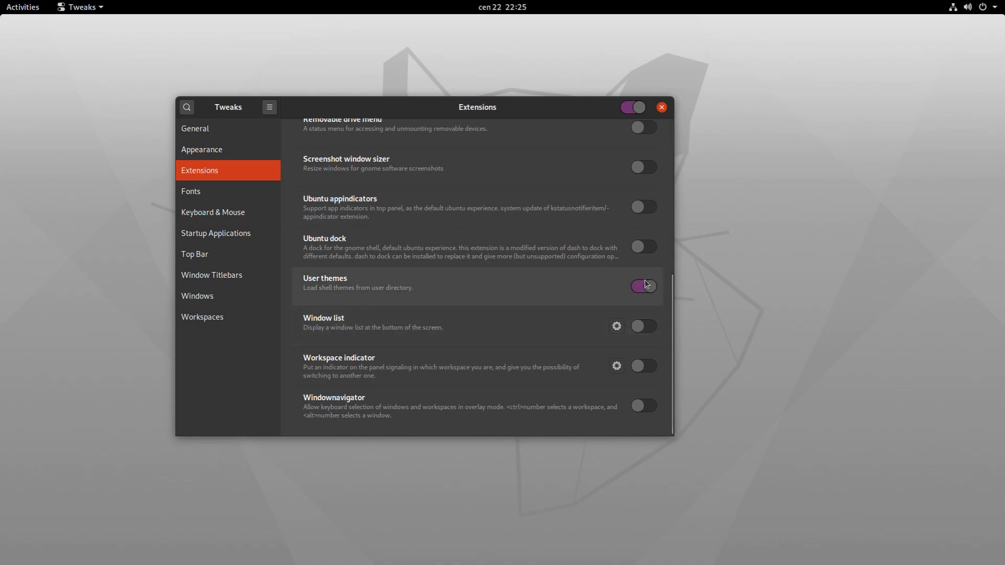
left_click(662, 108)
left_click(22, 7)
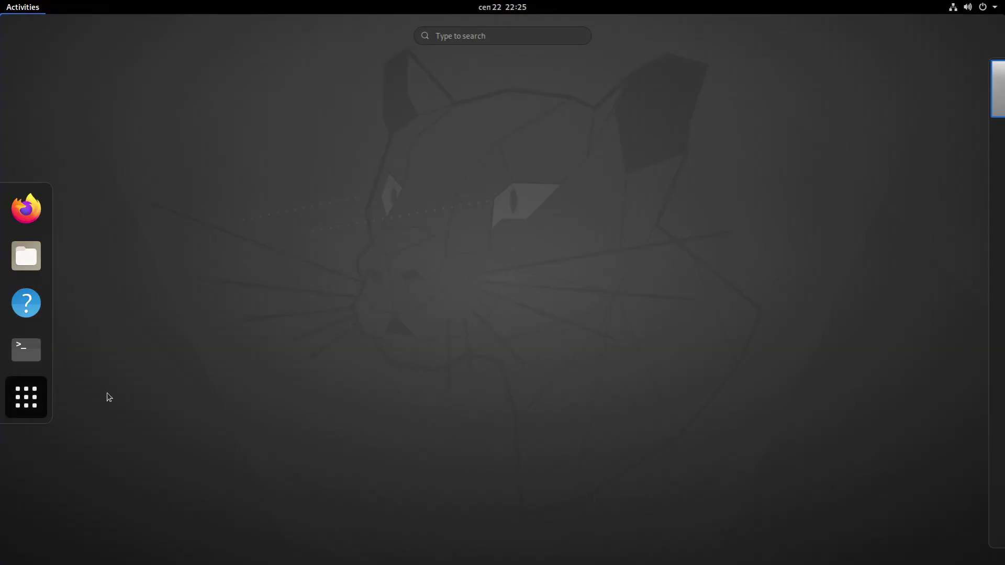
key("super+a")
scroll(488, 310, "down", 1)
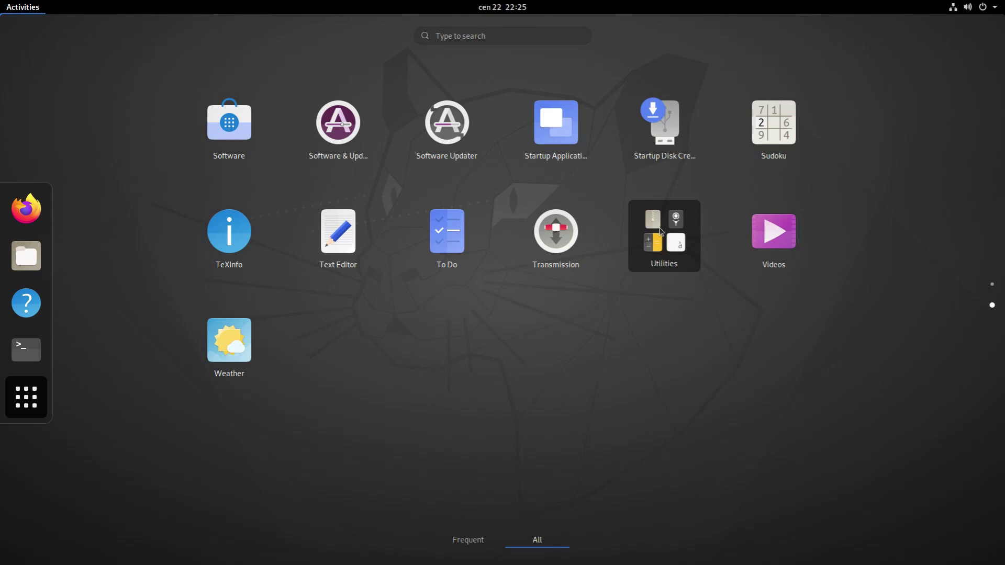
left_click(664, 234)
scroll(537, 273, "down", 3)
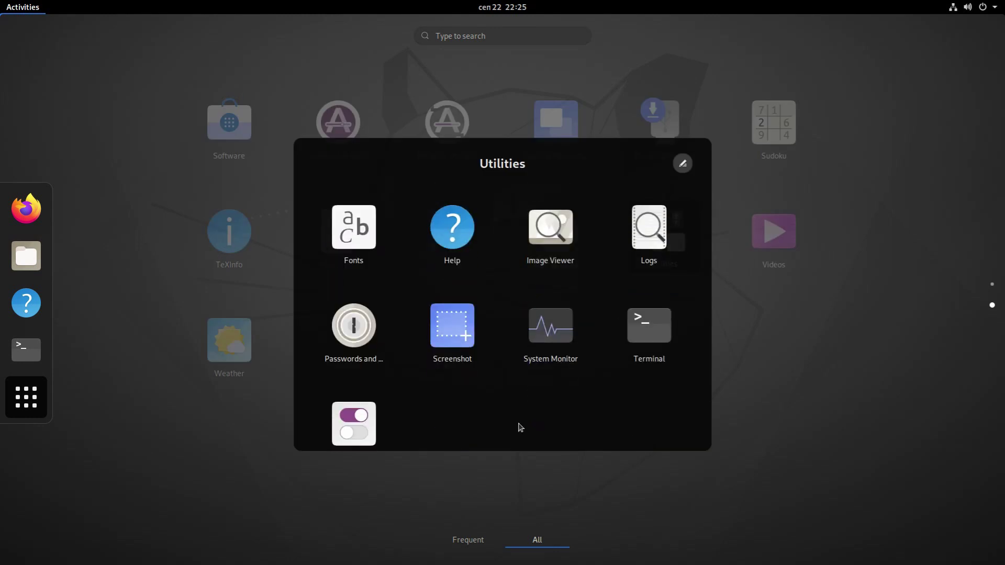
left_click(352, 427)
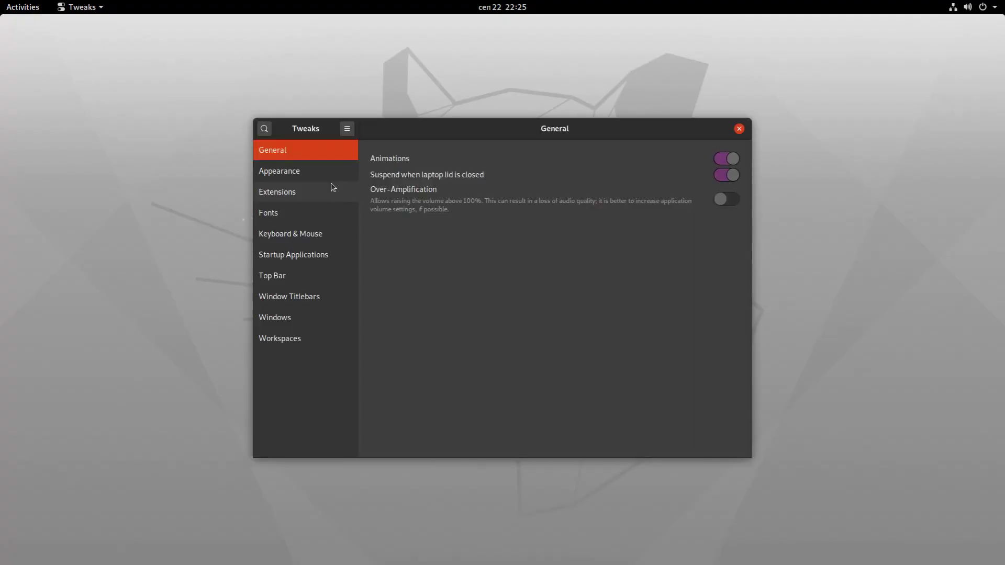
Set the Appearance shell theme to Yaru-dark
left_click(325, 171)
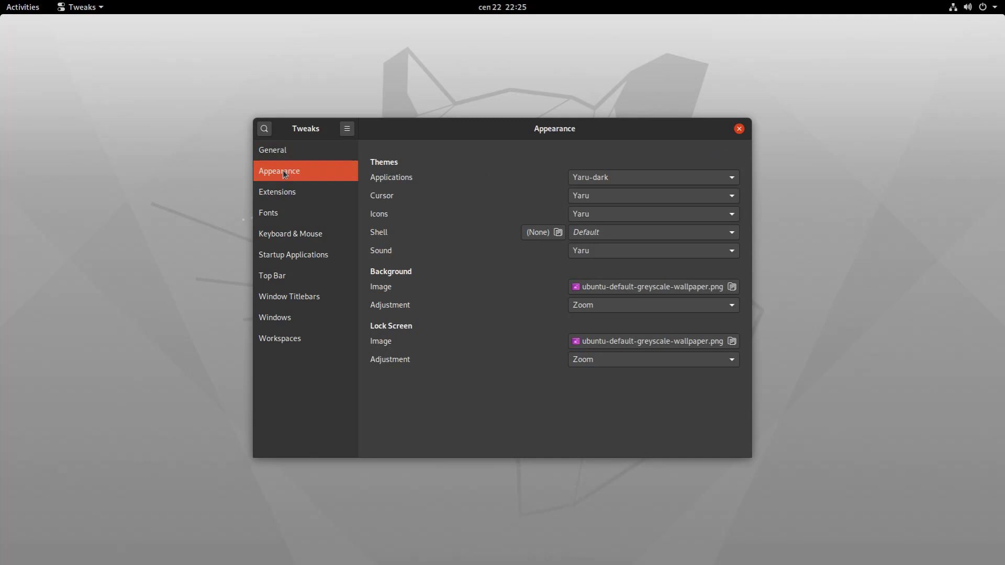
left_click(630, 231)
left_click(617, 250)
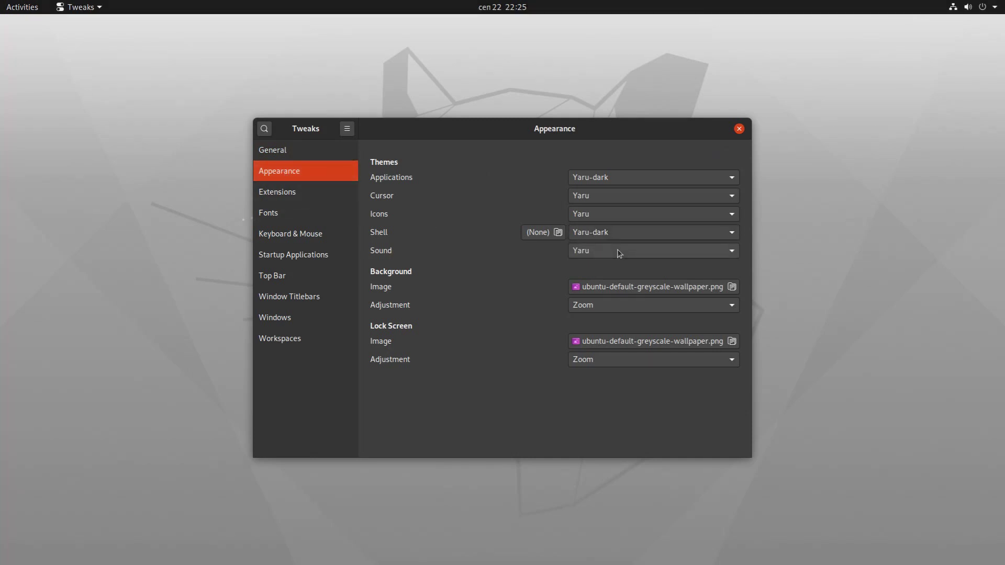
Show the Extensions page and move and enlarge the Tweaks window
left_click(278, 192)
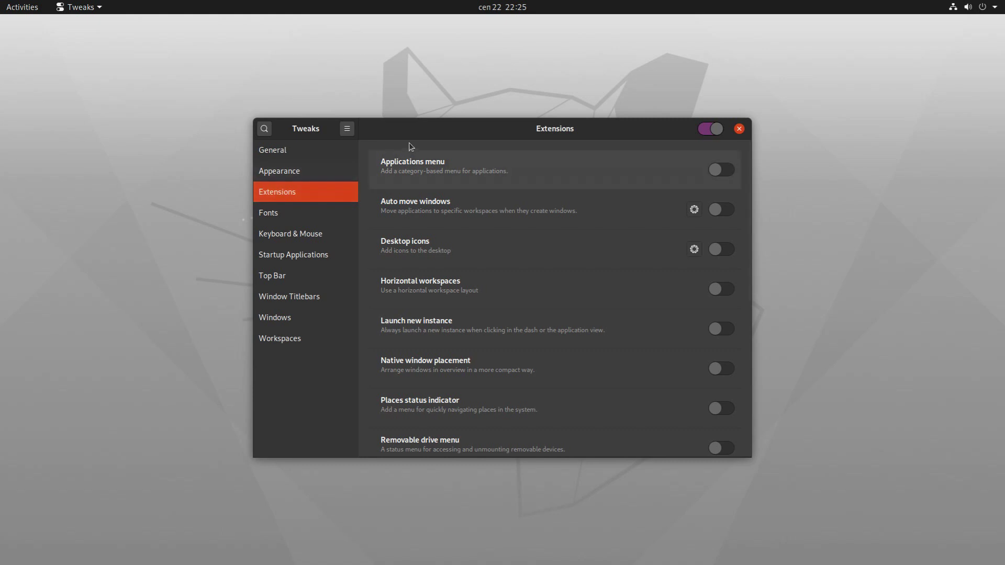
left_click_drag(398, 124, 321, 95)
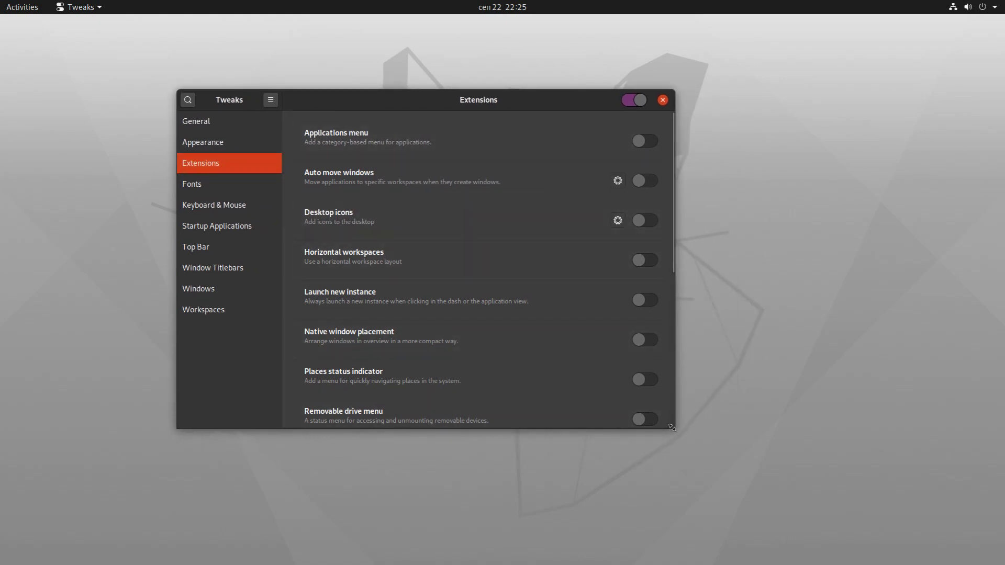
left_click_drag(676, 427, 848, 522)
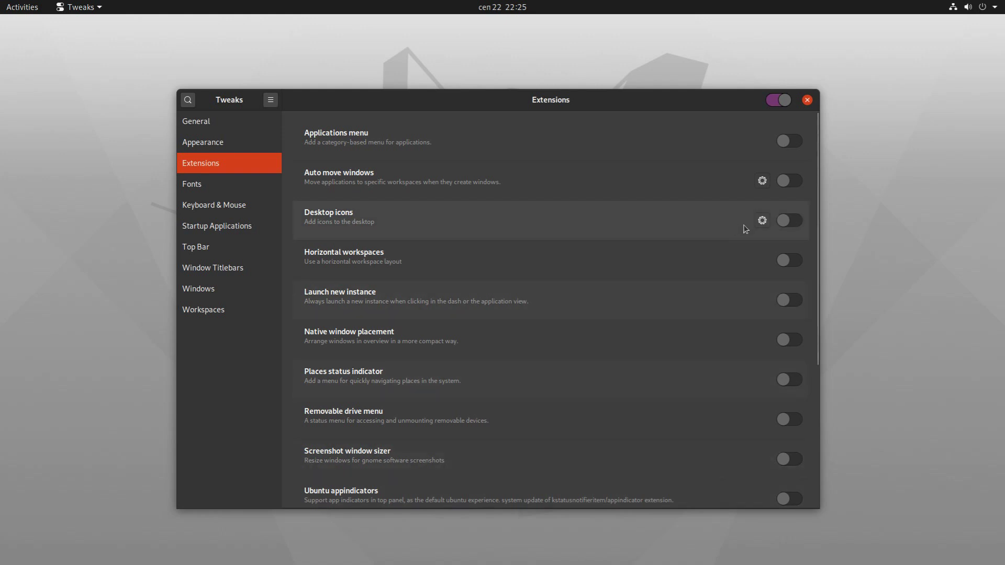
Enable Places status indicator, Removable drive menu, Ubuntu appindicators and Workspace indicator, leaving Desktop icons off
left_click(798, 223)
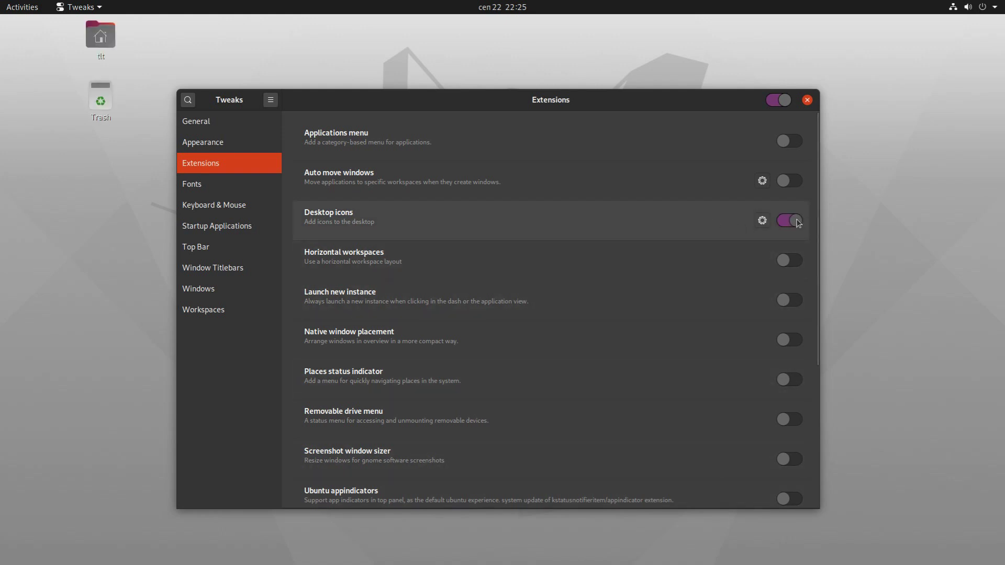
left_click(798, 223)
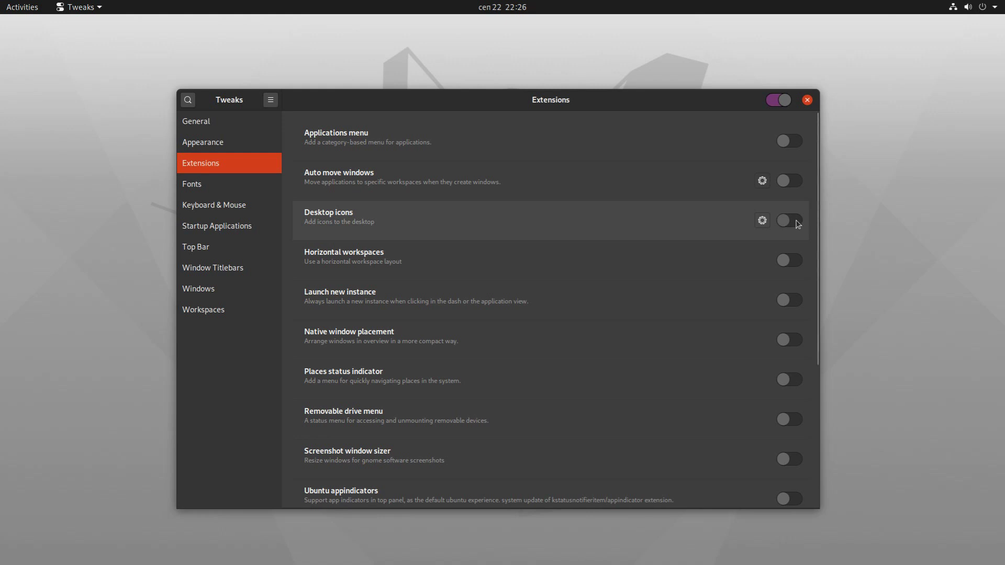
left_click(795, 381)
left_click(794, 423)
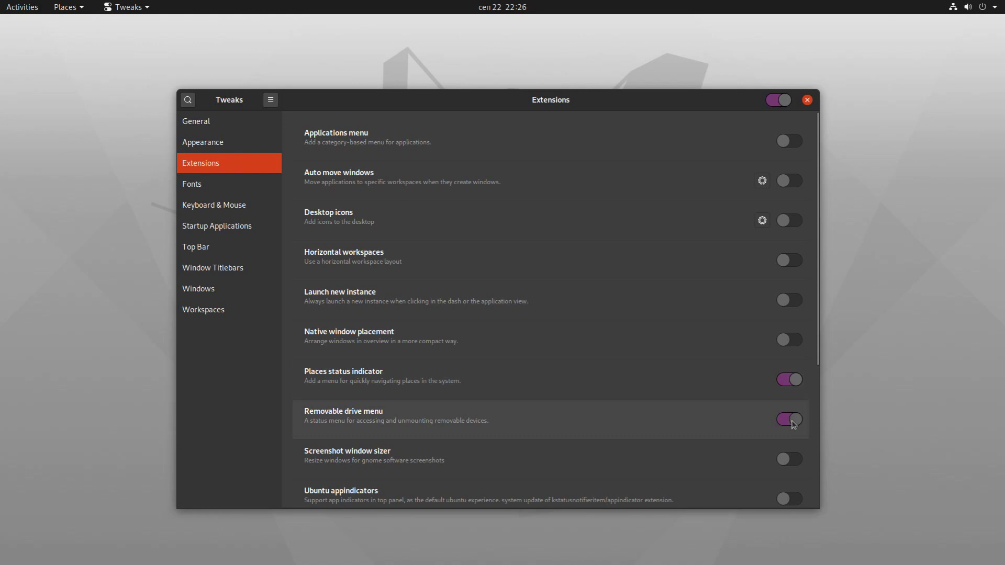
scroll(782, 413, "down", 3)
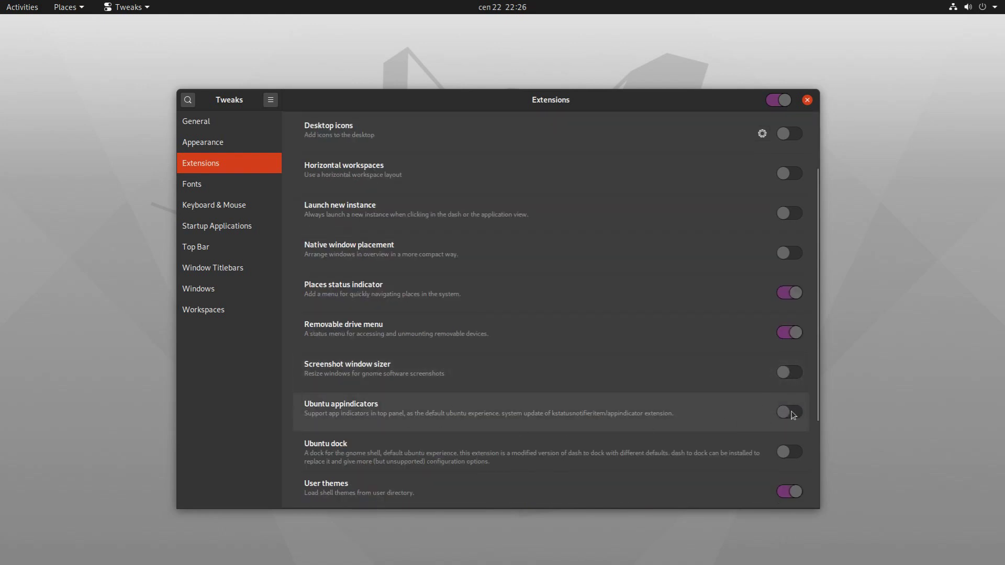
left_click(792, 415)
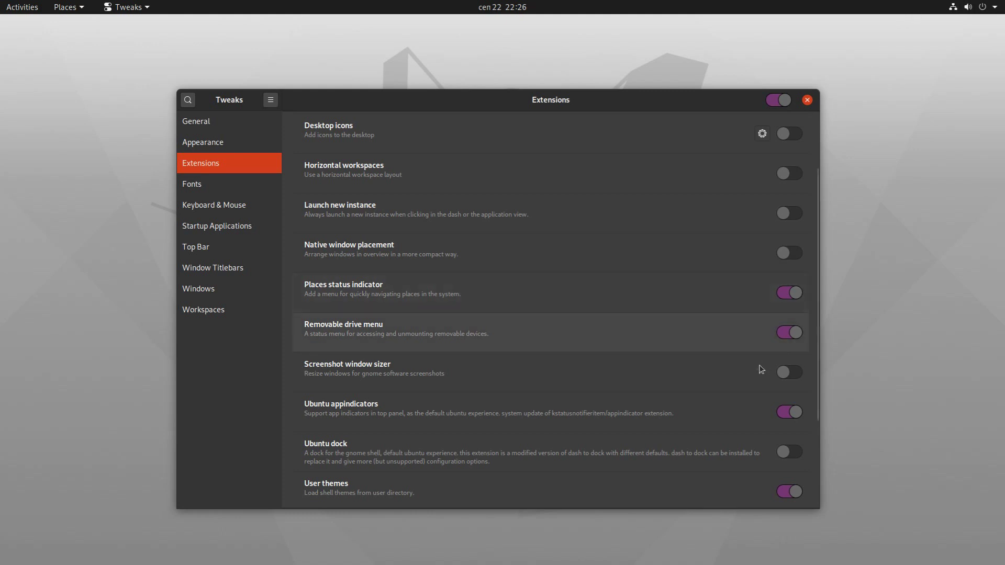
scroll(796, 444, "down", 3)
left_click(796, 442)
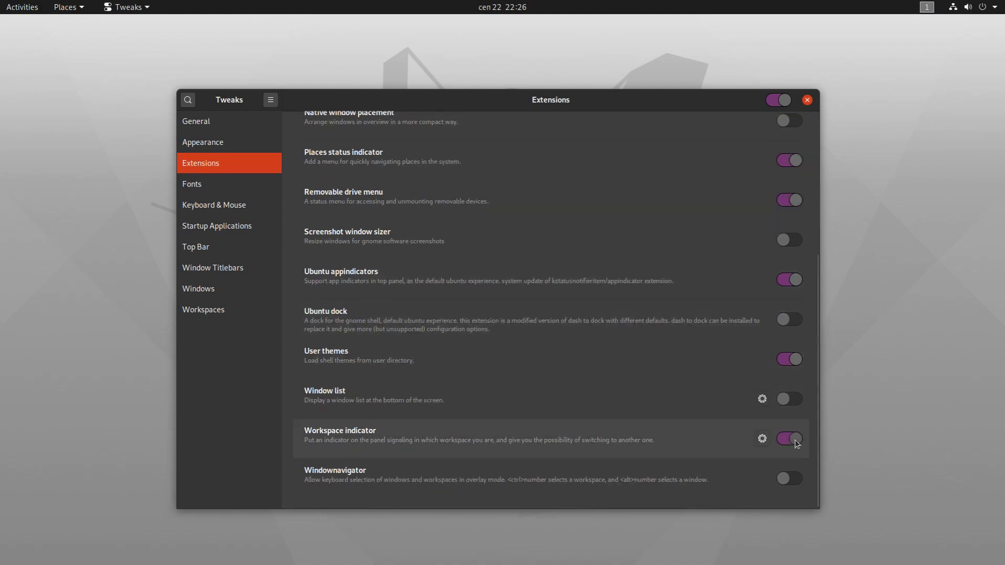
Enable Weekday in the Top Bar clock and add Maximize and Minimize titlebar buttons
left_click(212, 252)
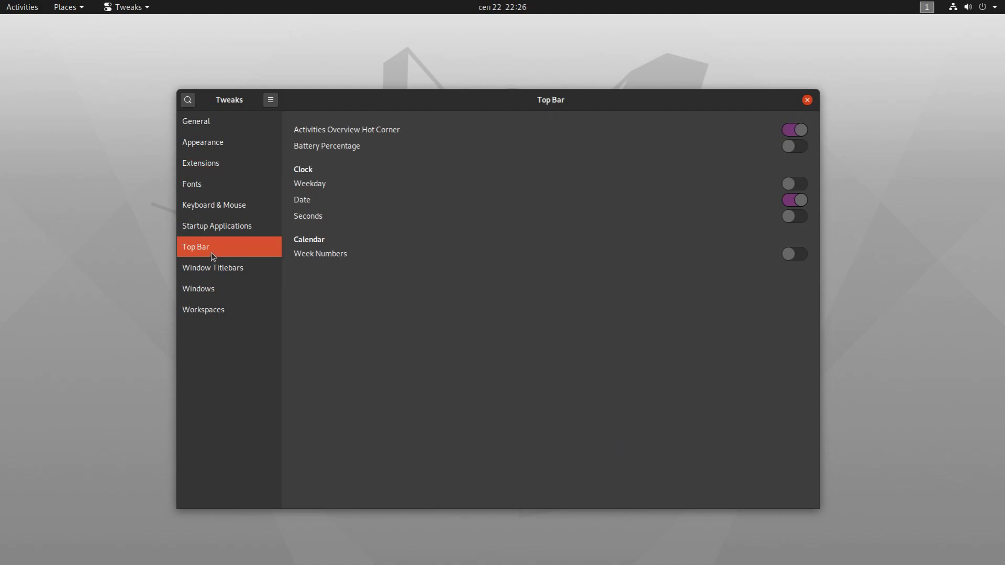
left_click(799, 190)
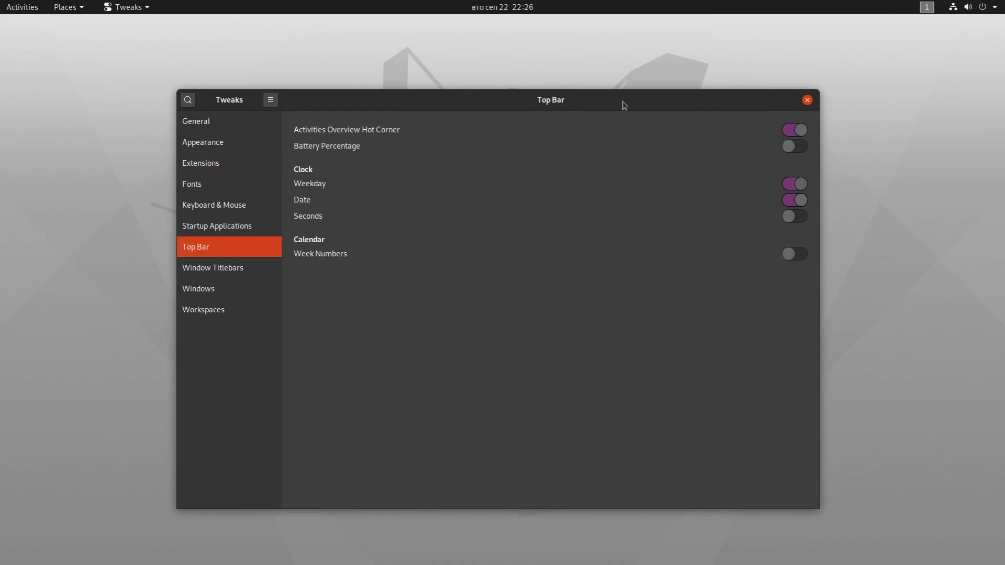
left_click(213, 273)
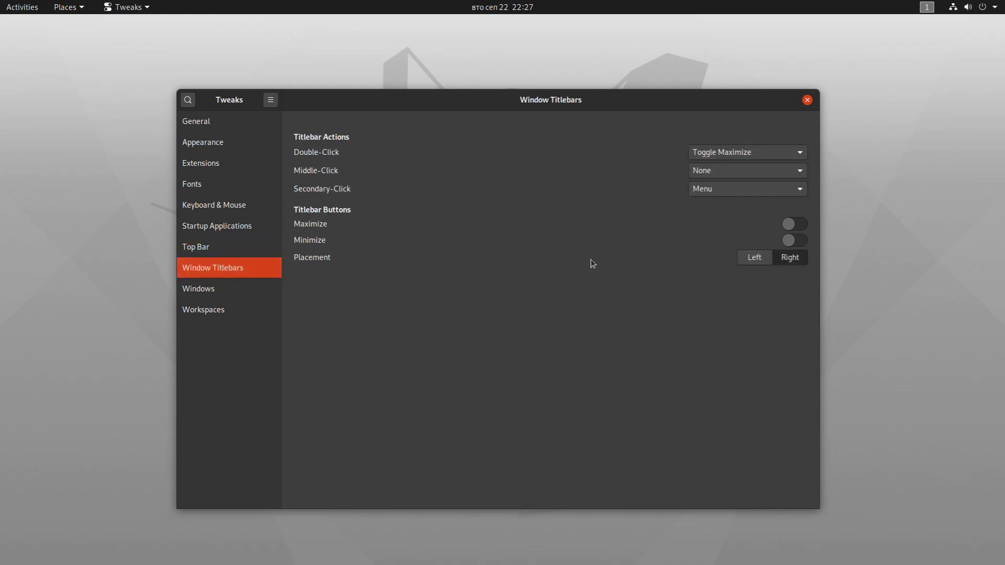
left_click(803, 225)
left_click(800, 240)
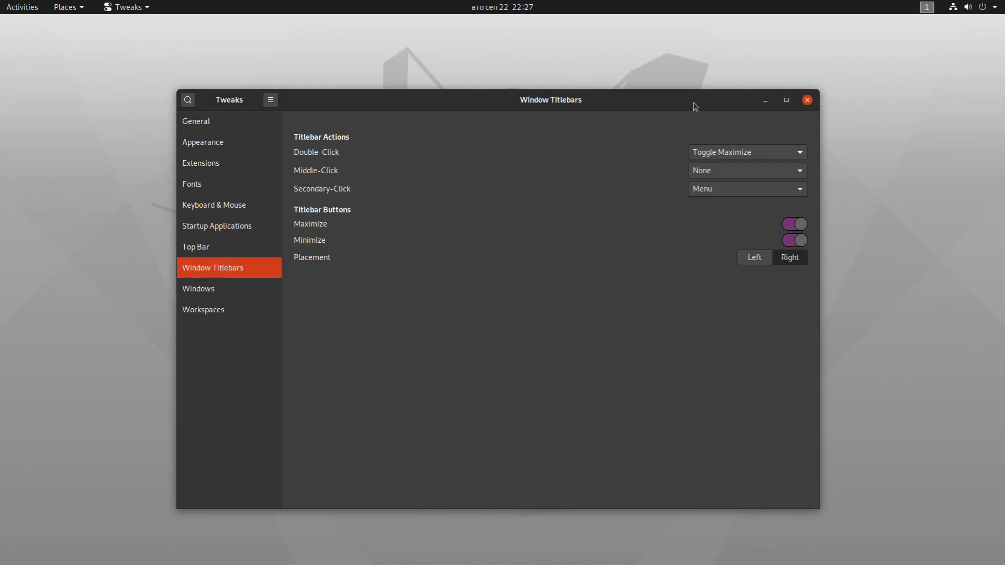
left_click_drag(695, 106, 688, 103)
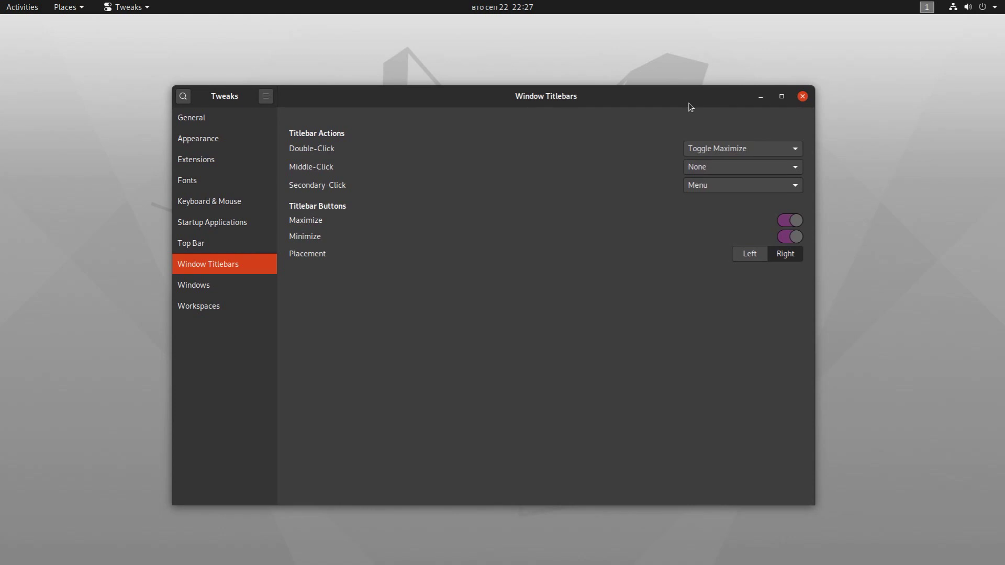
Close Tweaks, set the desktop background to the purple Ubuntu wallpaper, and close Settings
left_click(803, 97)
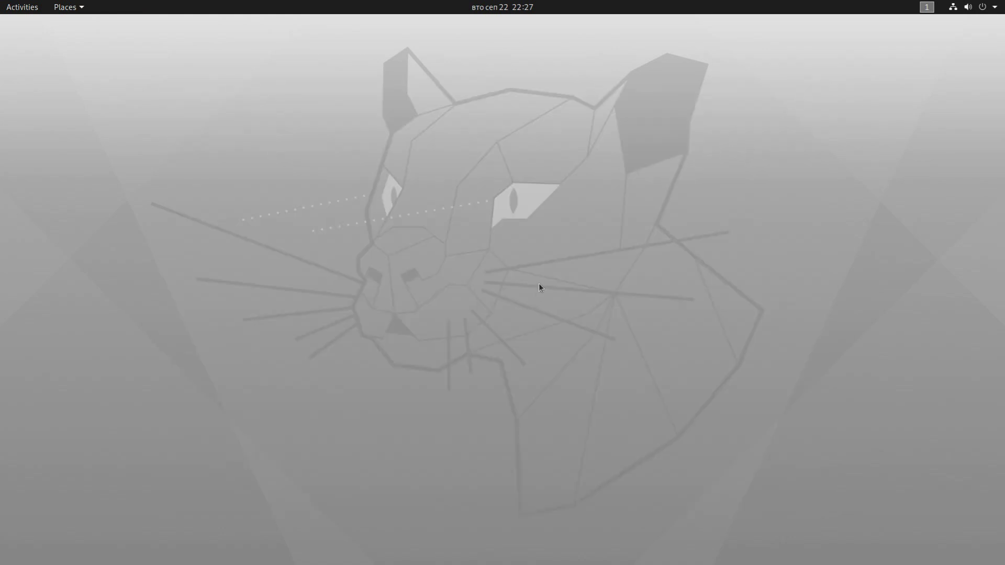
right_click(469, 154)
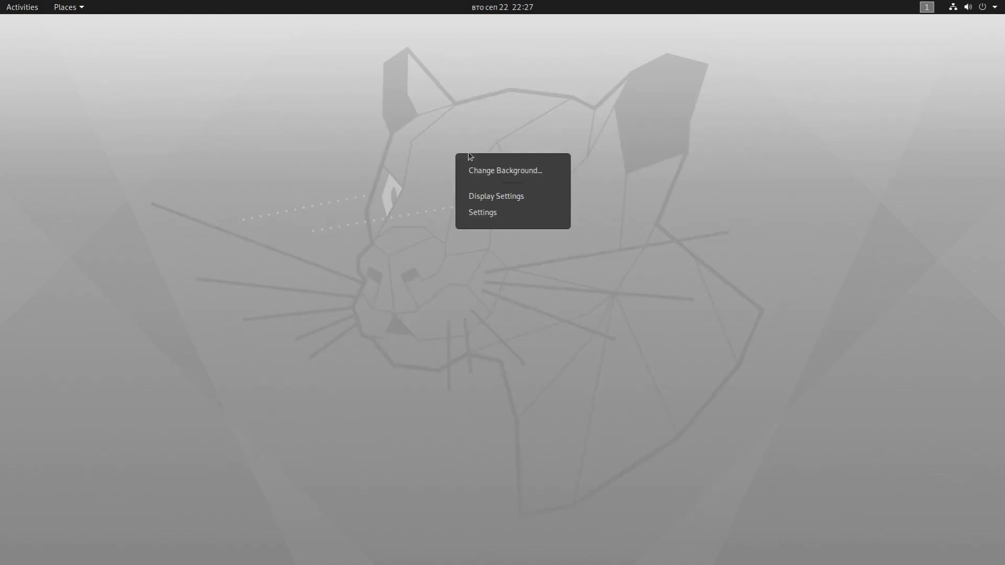
left_click(506, 170)
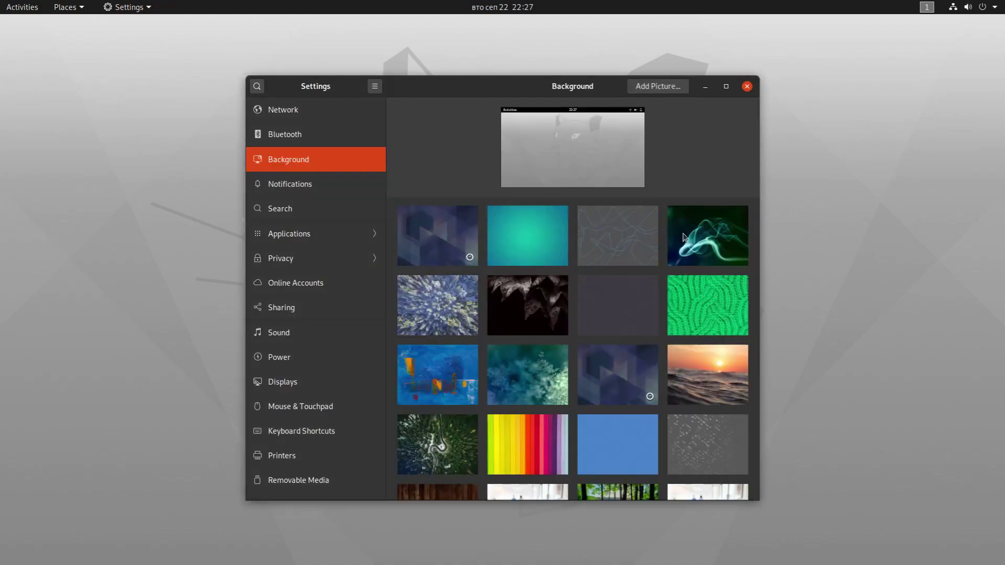
left_click_drag(756, 231, 763, 377)
left_click(708, 278)
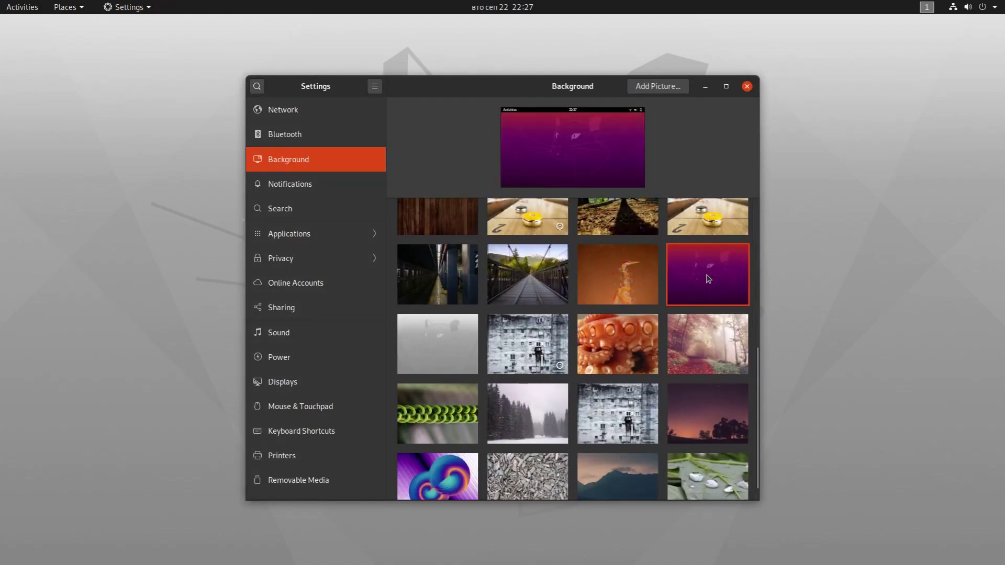
left_click(747, 85)
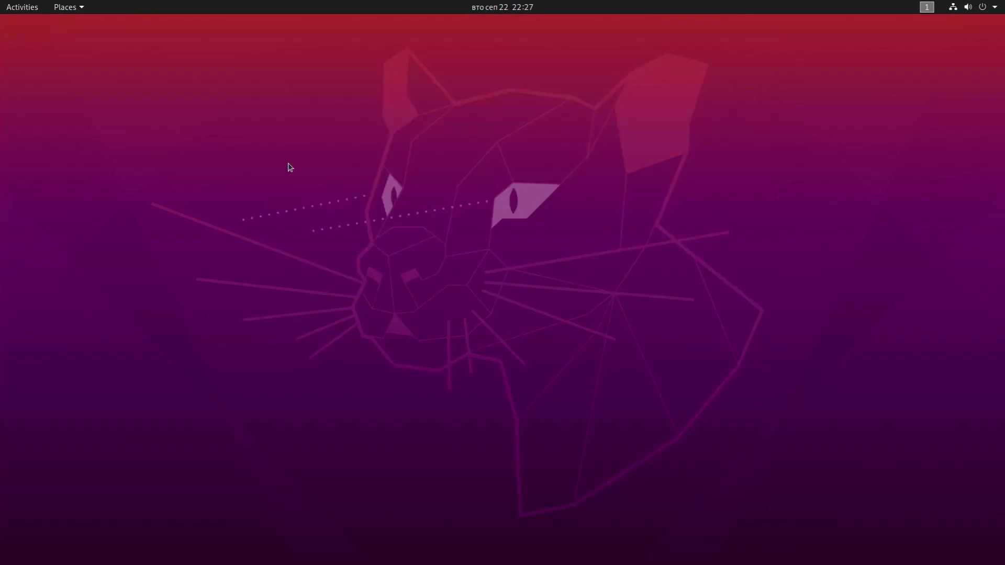
Launch Firefox maximized and close the Firefox Privacy Notice tab
left_click(8, 4)
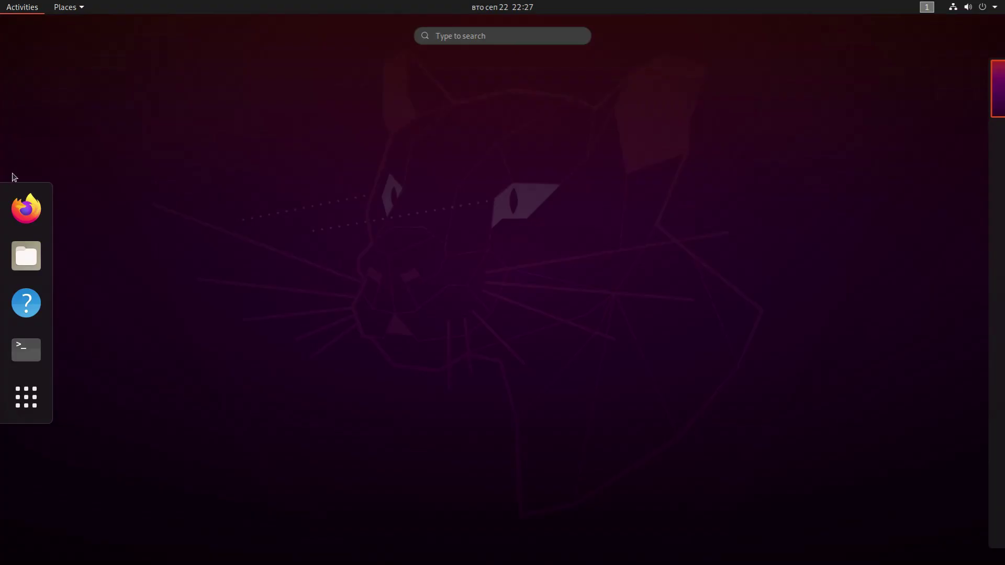
left_click(26, 209)
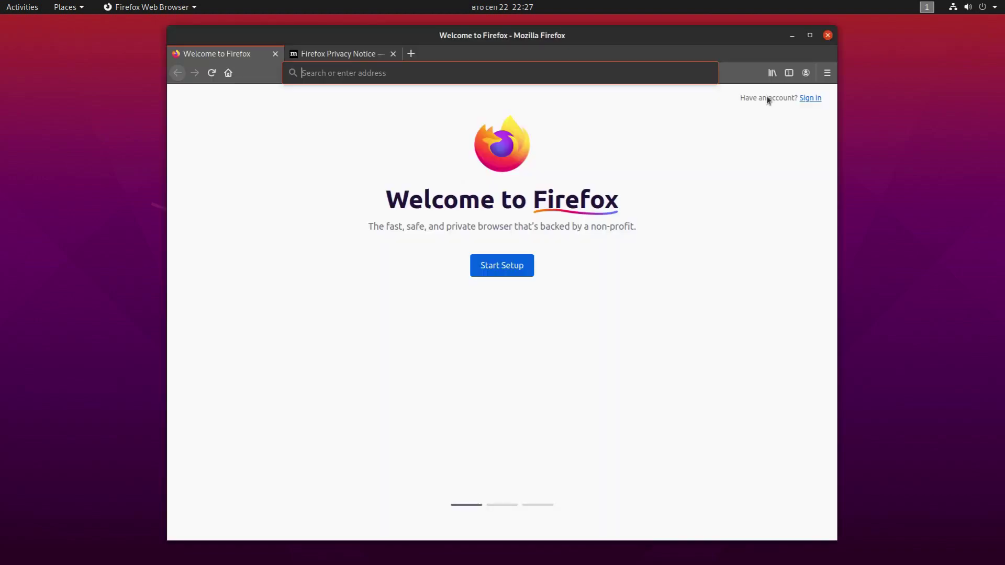
left_click(810, 35)
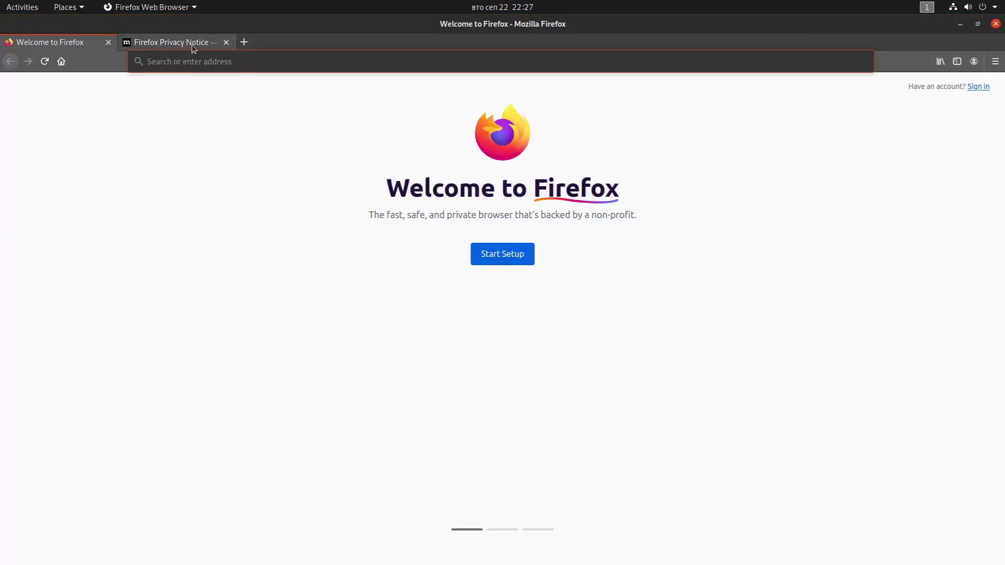
left_click(192, 45)
left_click(226, 42)
Search 'gnome shellex' and open the extensions.gnome.org result
left_click(311, 62)
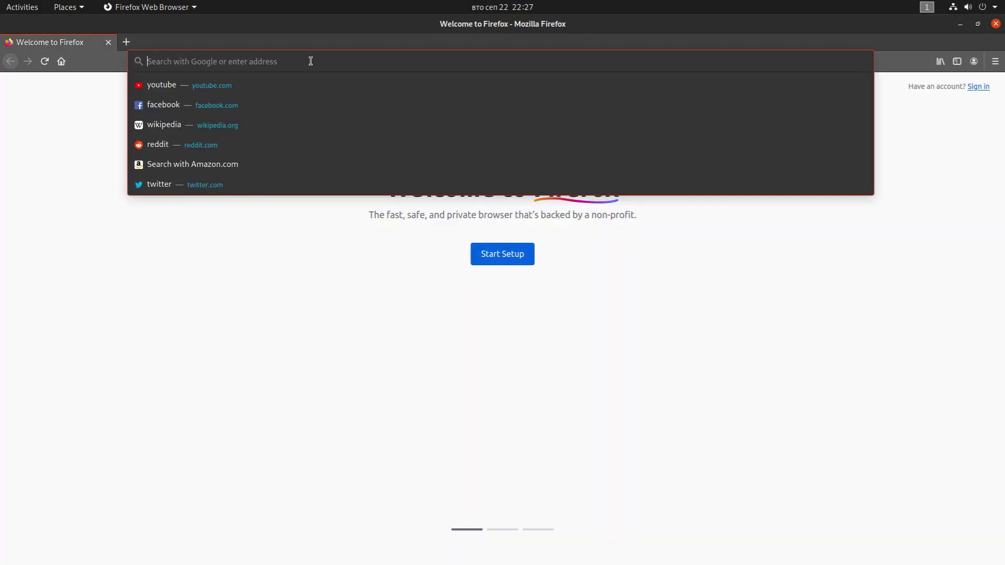
type("gnome shell")
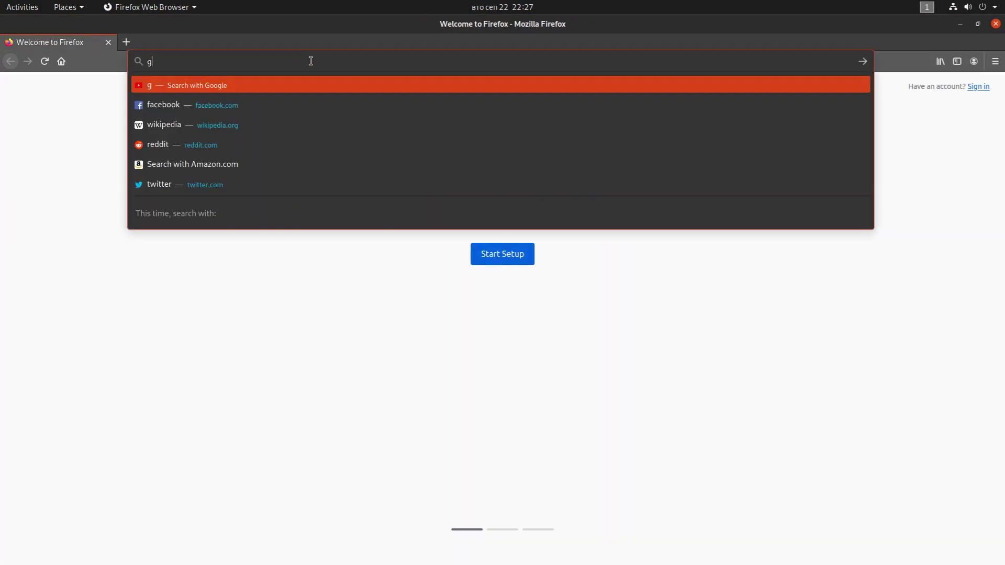
type("ex")
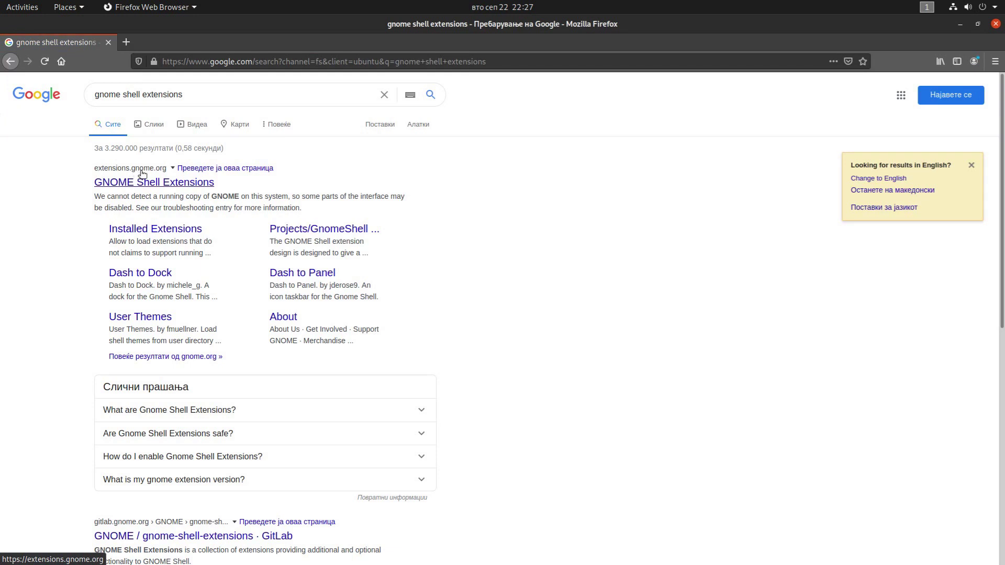
left_click(174, 187)
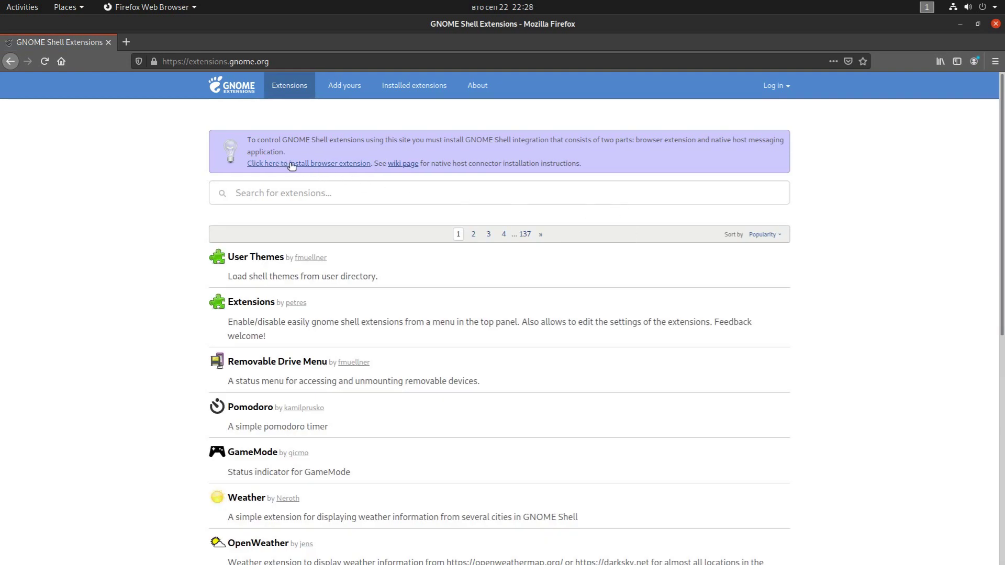
Install the GNOME Shell integration add-on into Firefox
left_click(319, 164)
left_click(319, 165)
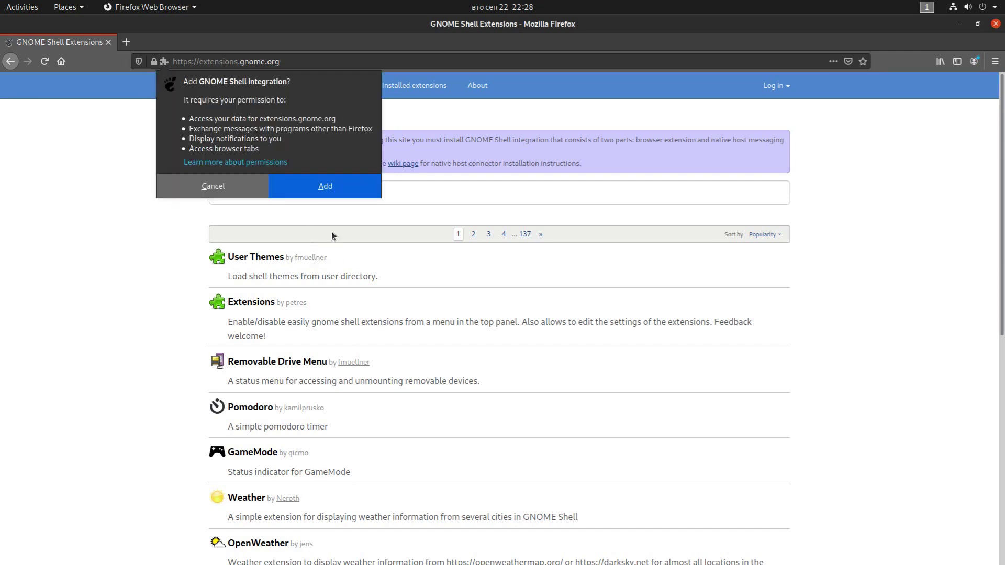
left_click(330, 189)
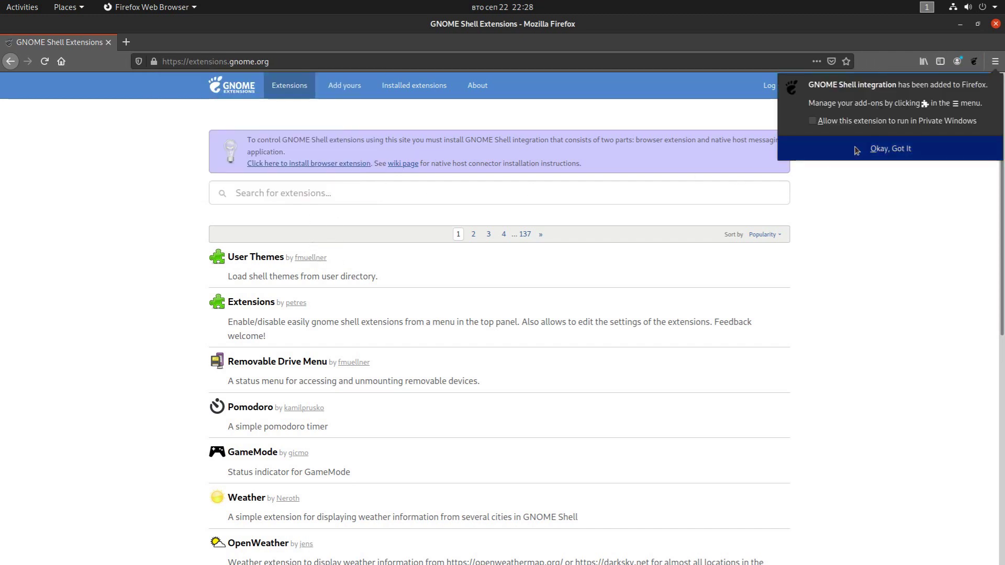
left_click(838, 152)
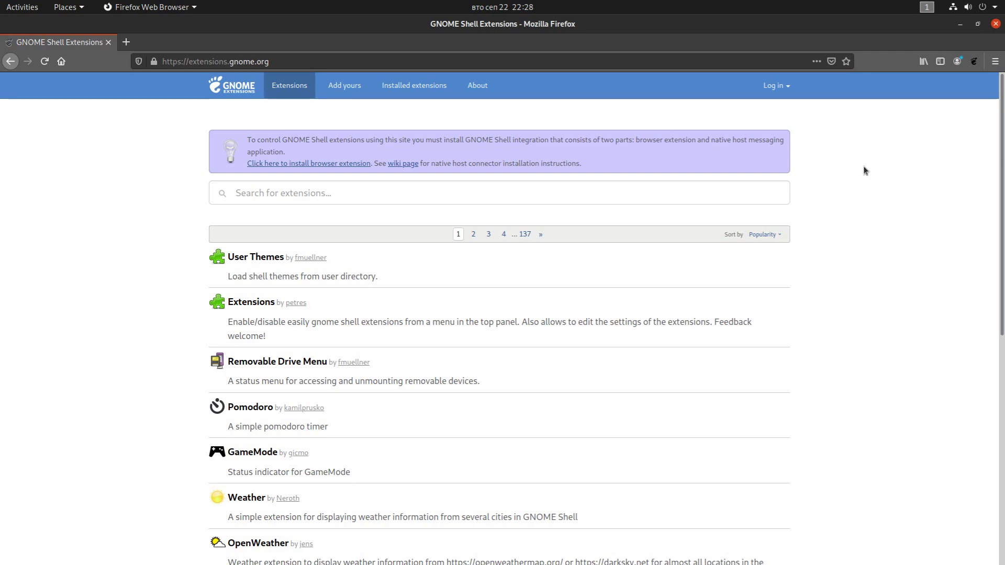
Reload the extensions site and open the OpenWeather extension page
key("F5")
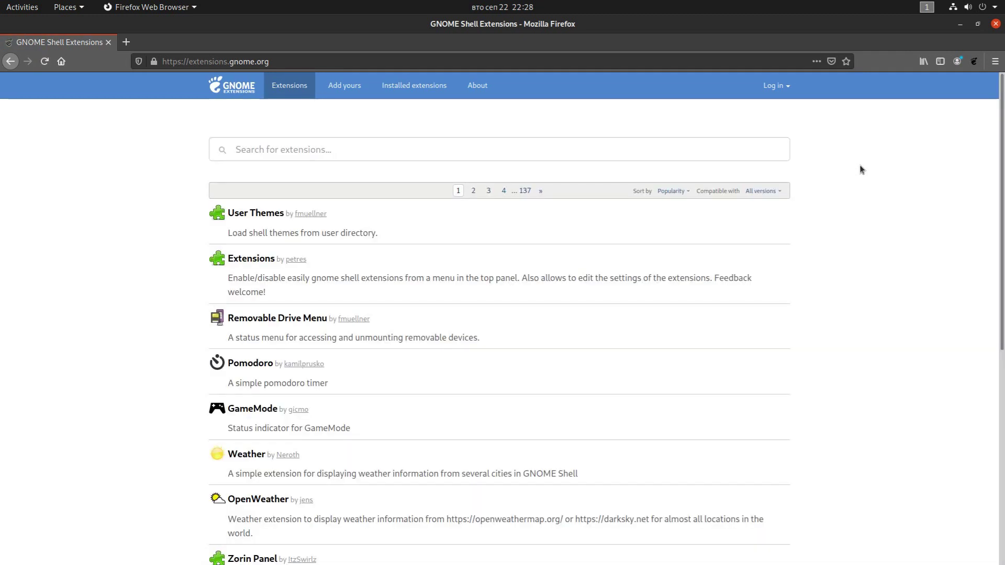
scroll(339, 340, "down", 3)
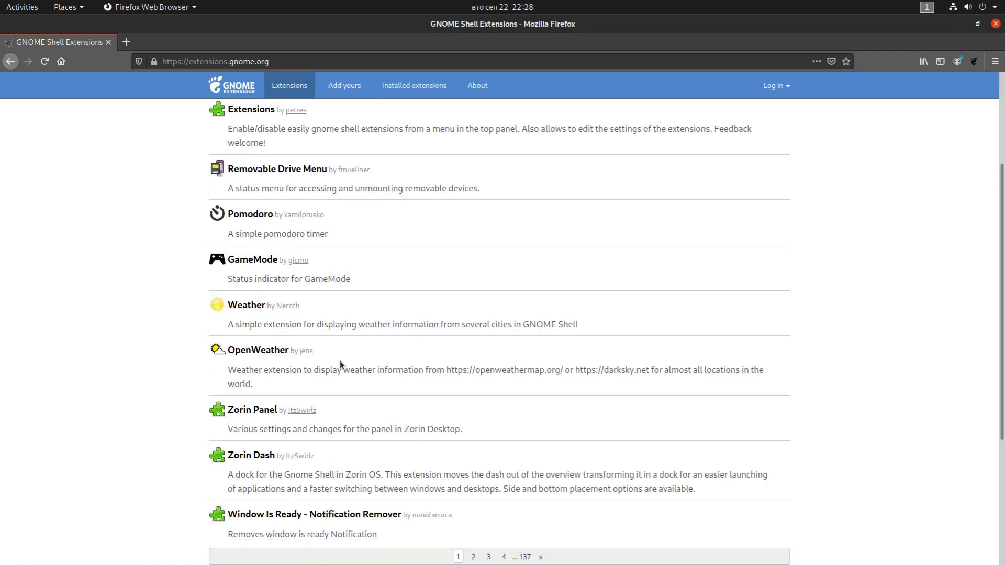
left_click(260, 355)
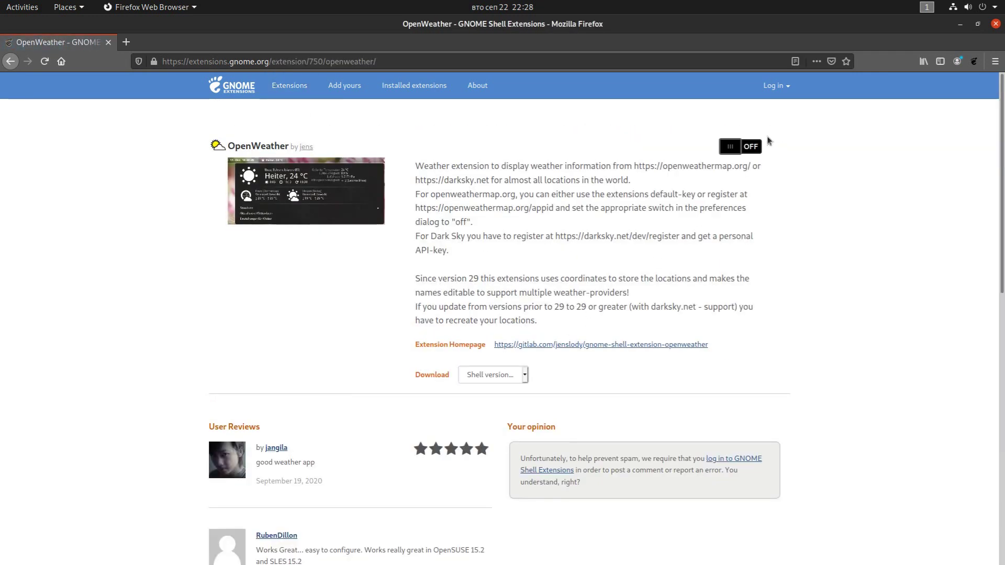
Switch on and install OpenWeather, then return to the extensions list
left_click(748, 148)
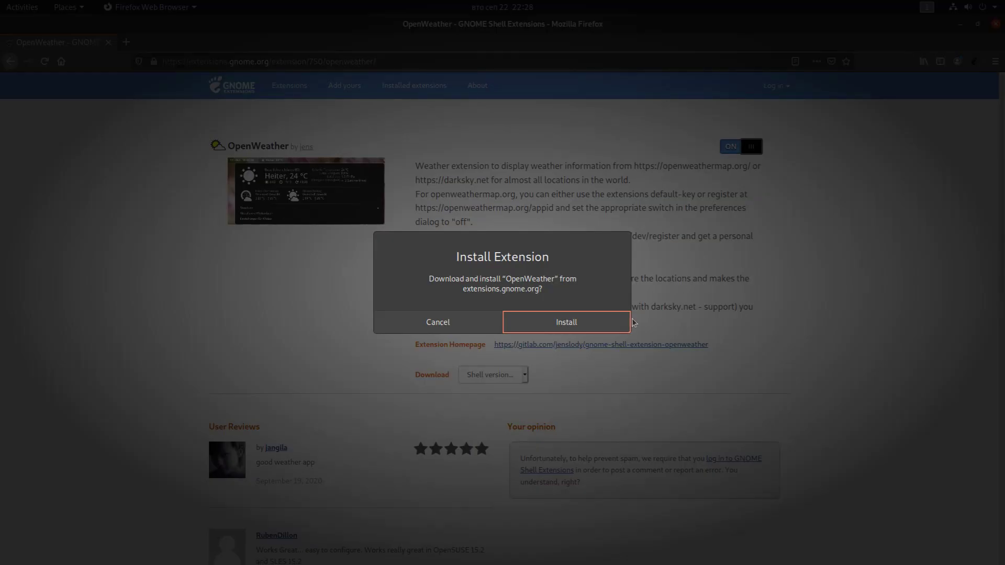
left_click(601, 325)
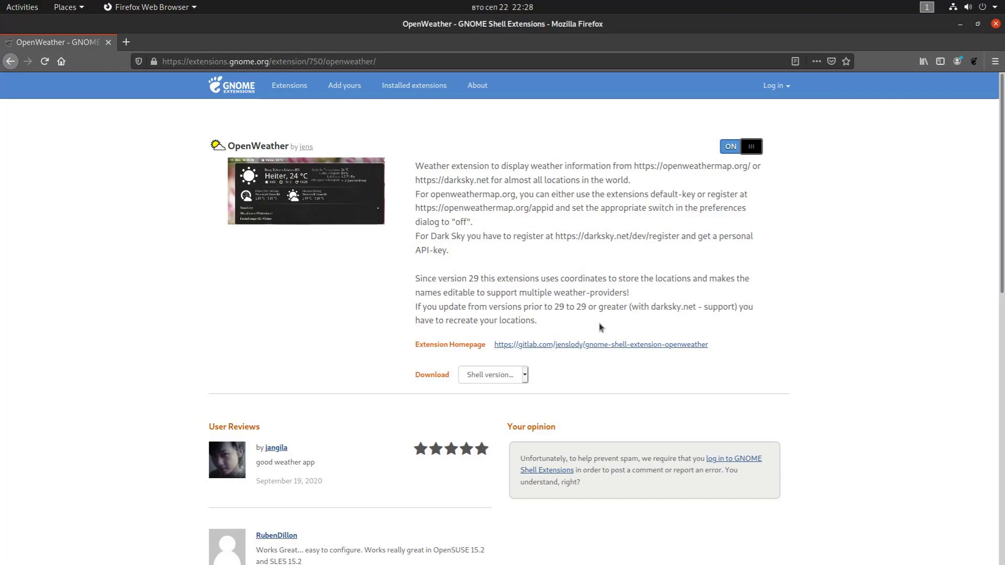
left_click(10, 62)
Search 'clipboard' and switch on and install the Clipboard Indicator extension
scroll(325, 175, "up", 3)
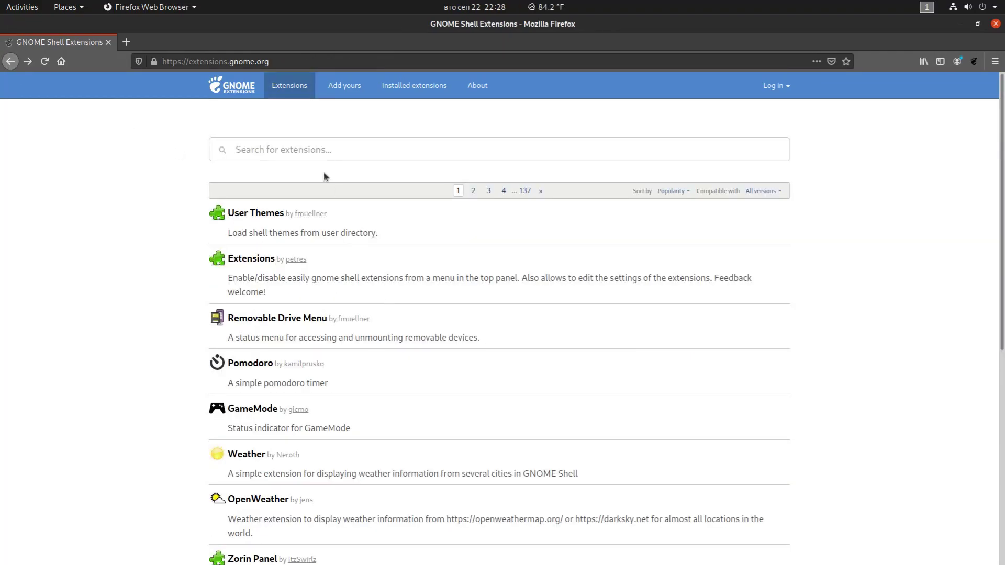
left_click(283, 151)
type("c")
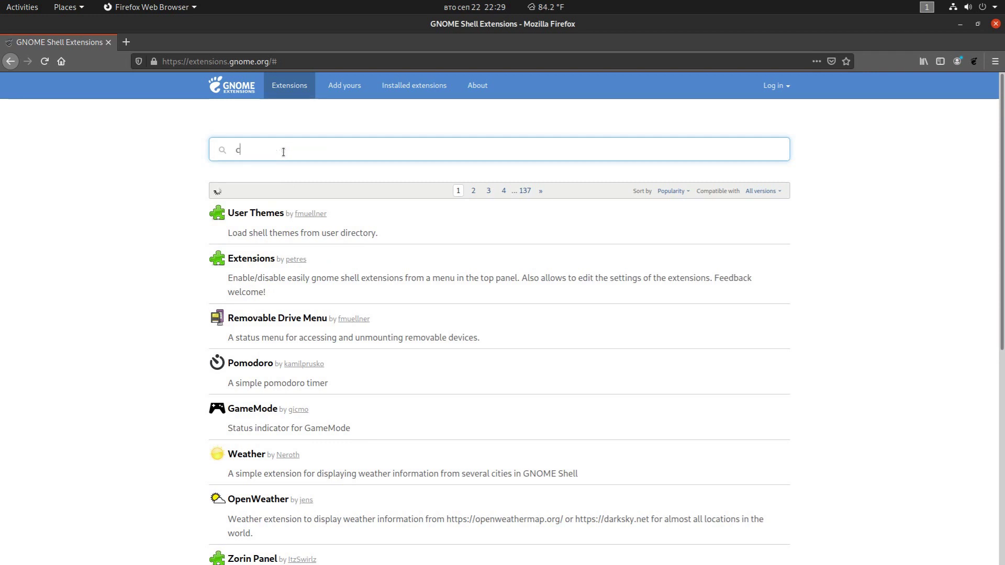
type("lipboard")
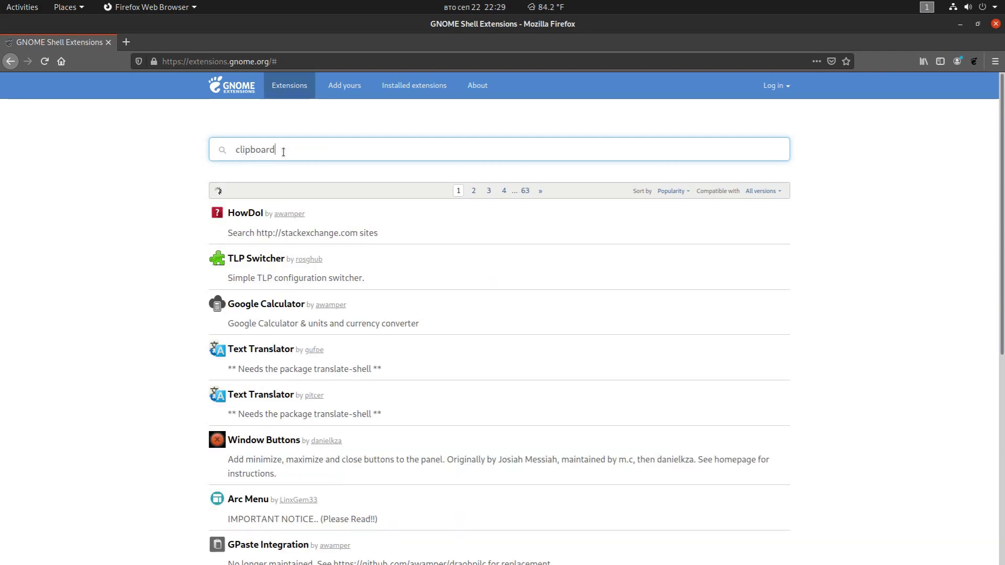
left_click(287, 217)
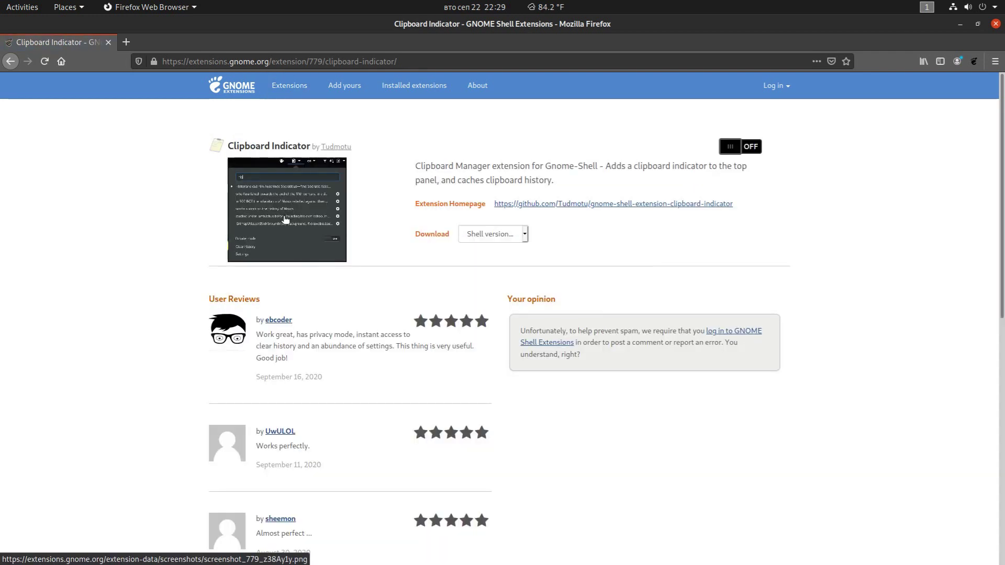
left_click(757, 148)
left_click(591, 318)
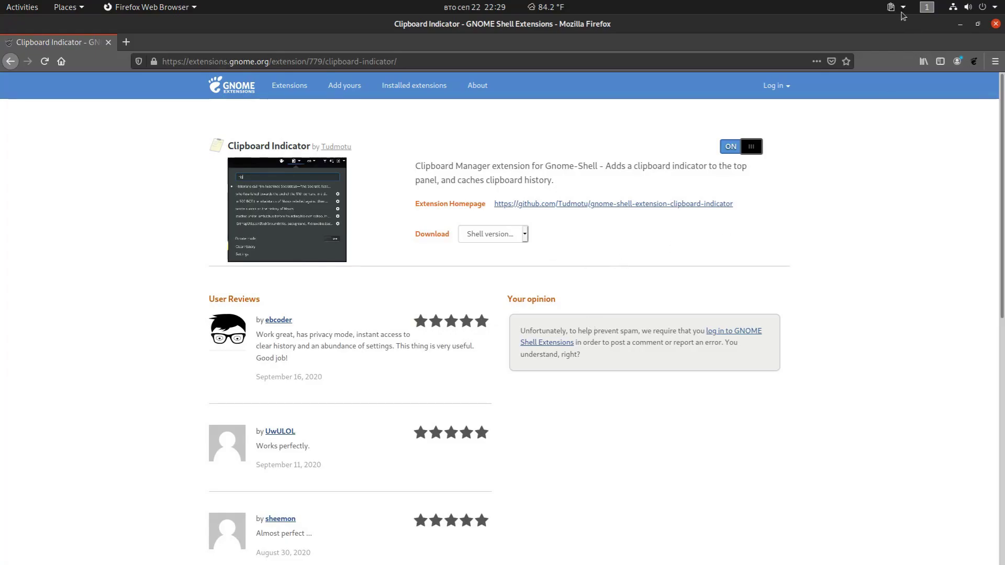
Check the clipboard history menu in the top bar, then return to the search results
left_click(901, 13)
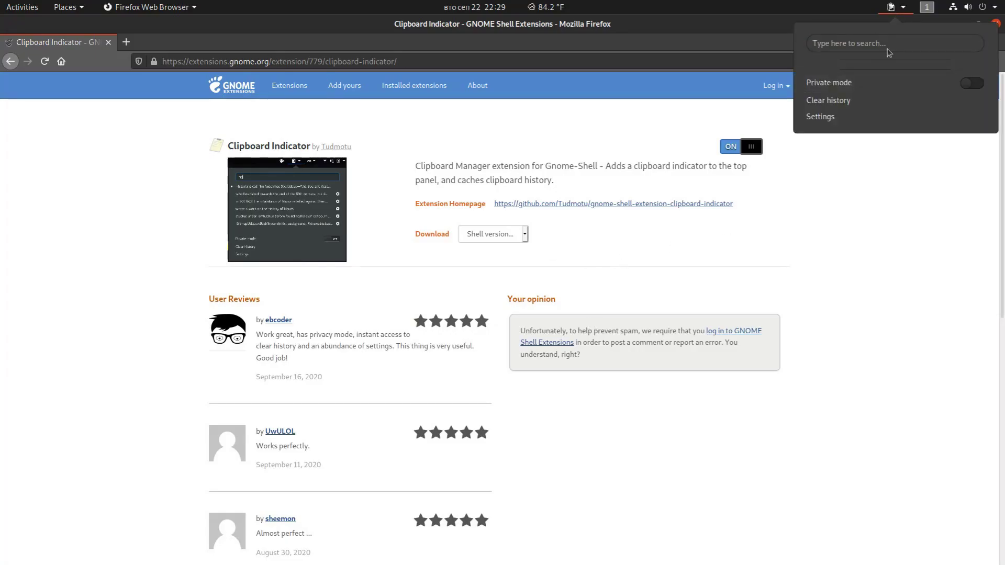
left_click(880, 220)
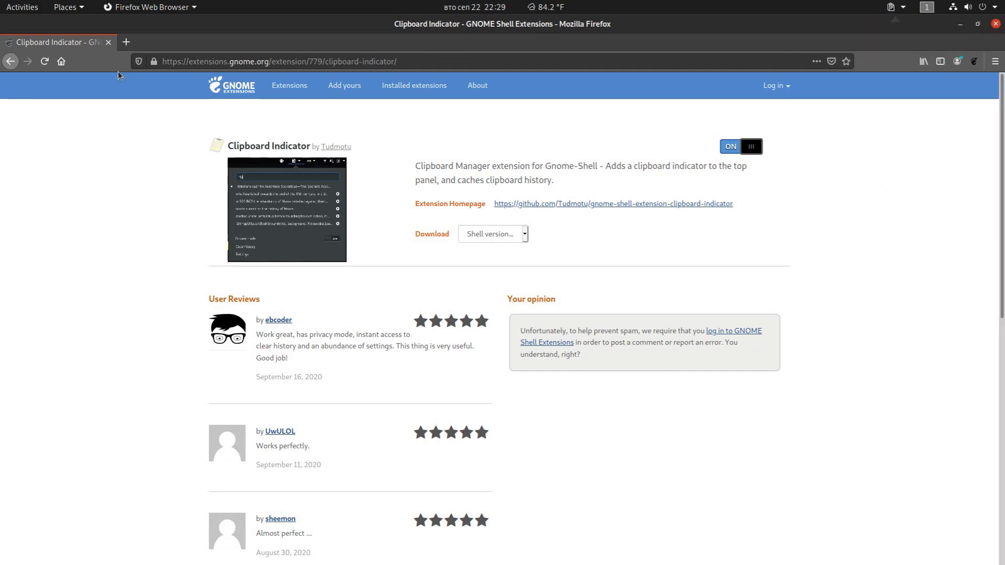
left_click(10, 61)
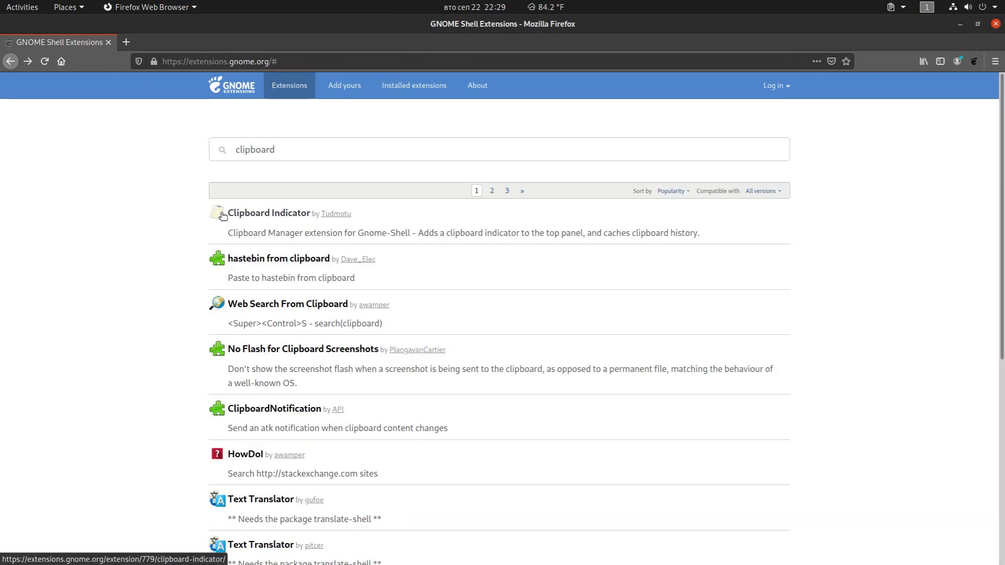
Search 'dash to dock', switch on and install Dash to Dock, then return to the results
type("dash to dock")
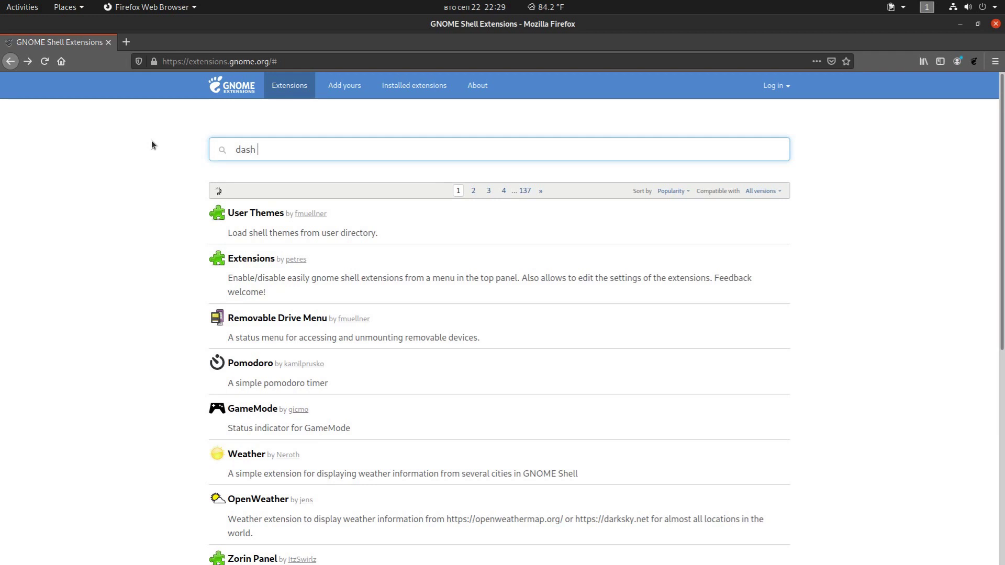
left_click(249, 213)
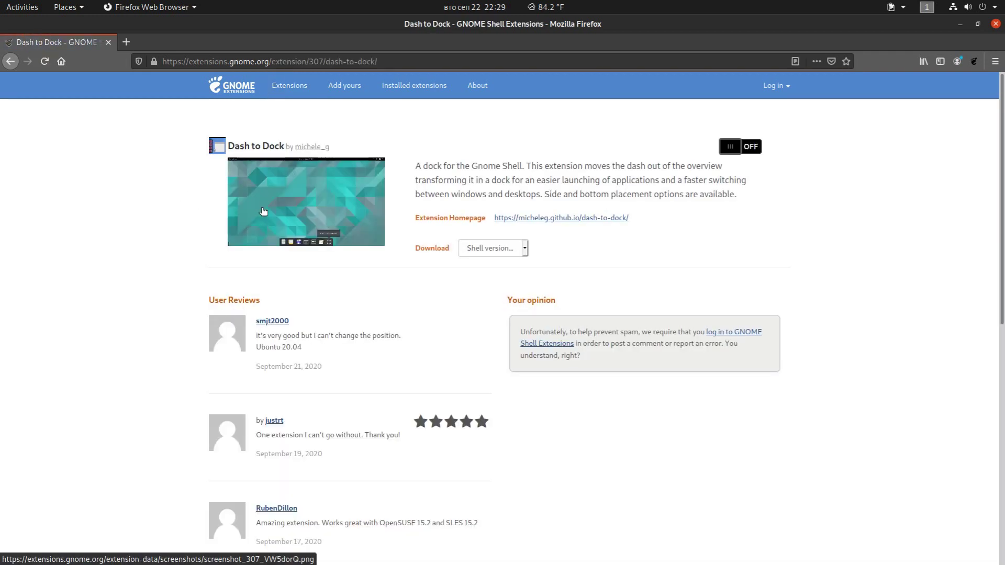
left_click(11, 8)
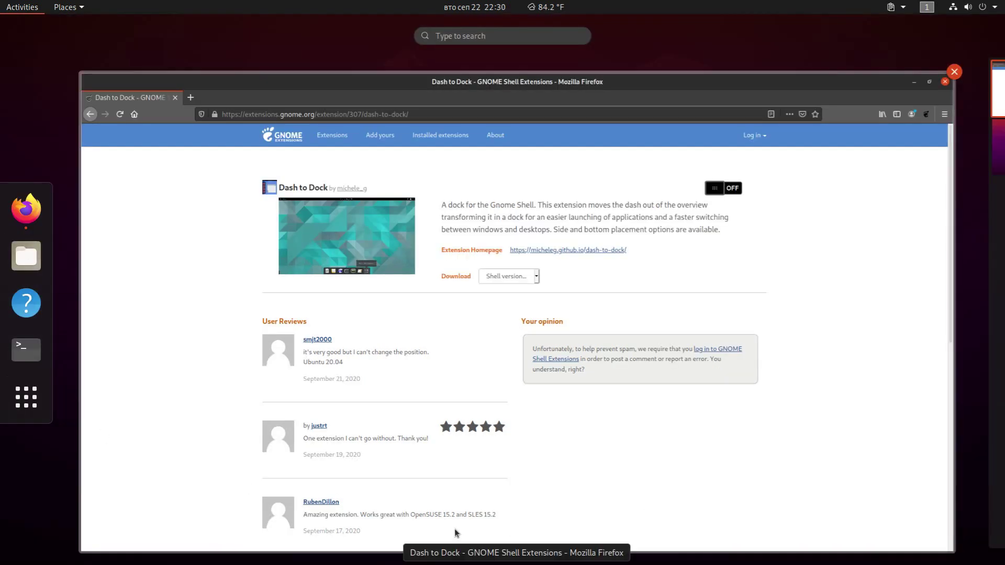
left_click(871, 310)
left_click(752, 147)
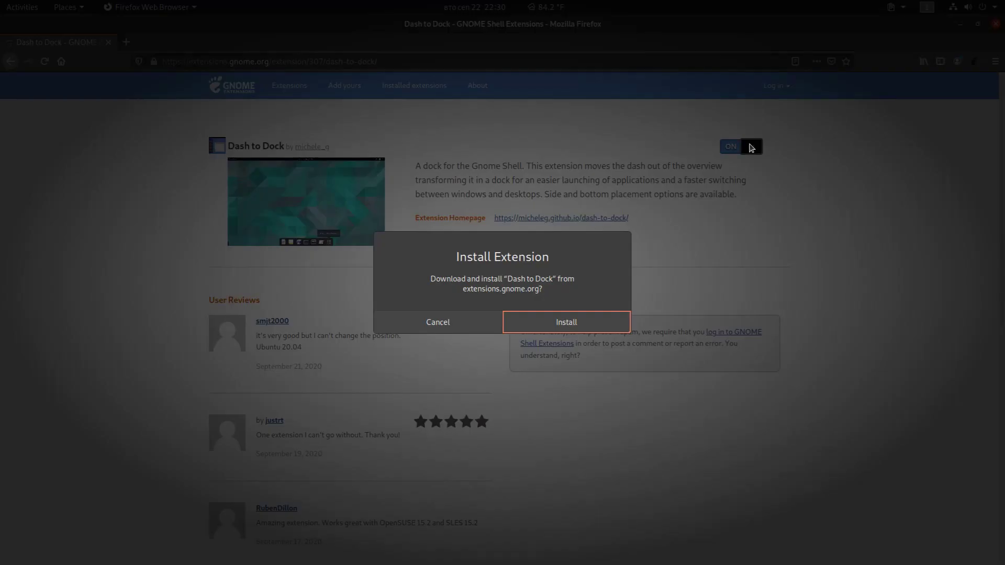
left_click(593, 322)
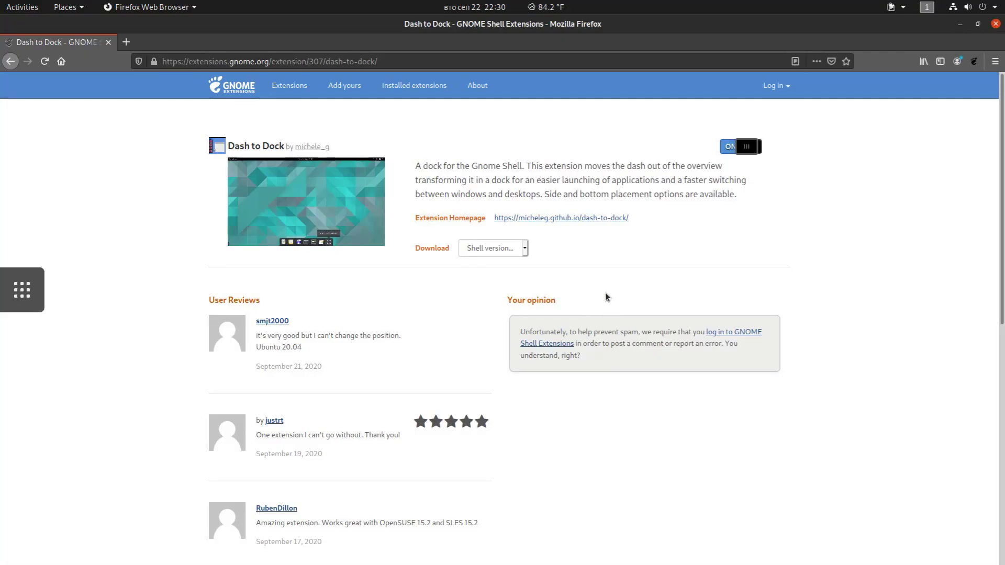
left_click(10, 61)
left_click(304, 151)
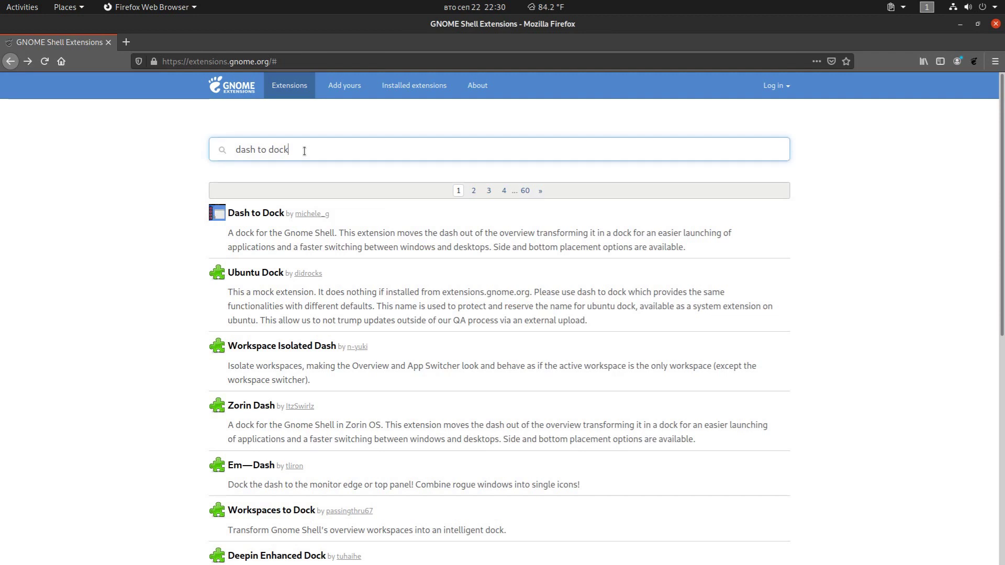
Search 'sound' and try switching on and installing Sound Input & Output Device Chooser
left_click_drag(304, 150, 185, 141)
type("sound")
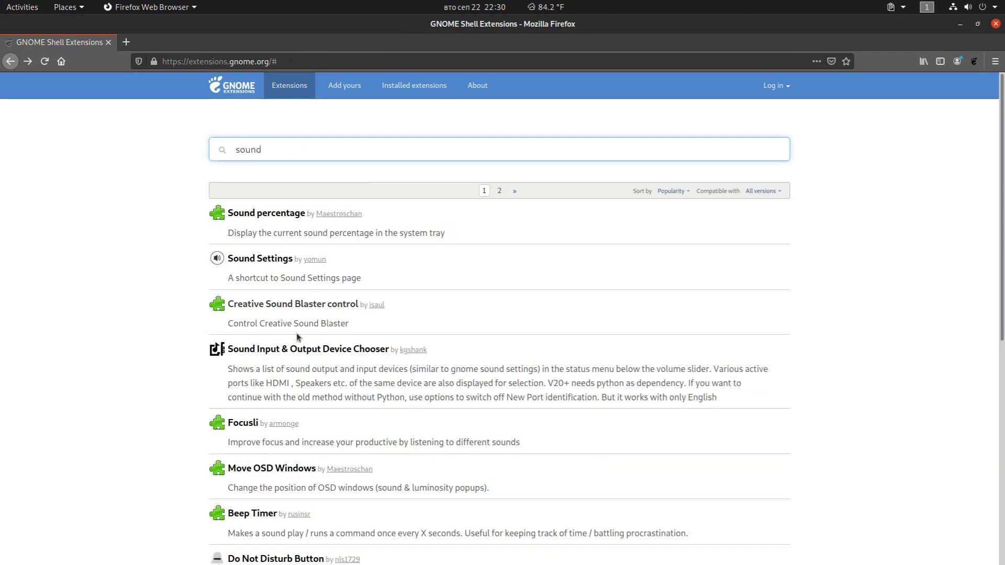
left_click(304, 352)
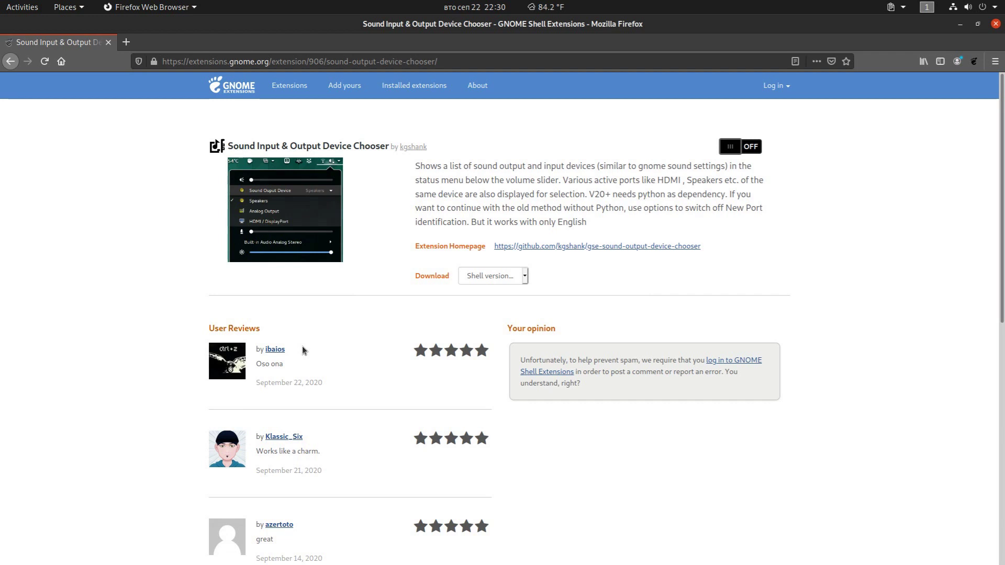
left_click(750, 148)
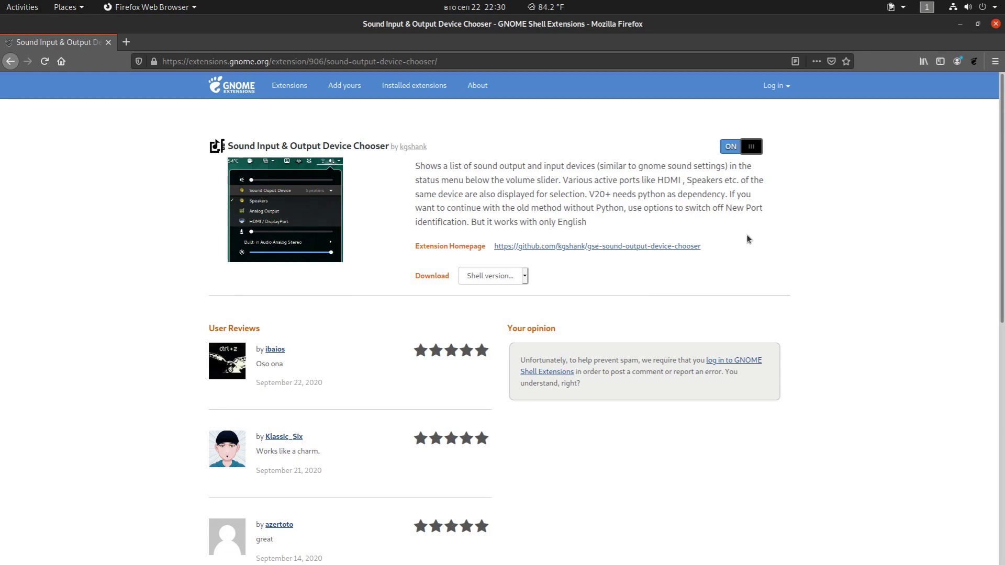
left_click(597, 320)
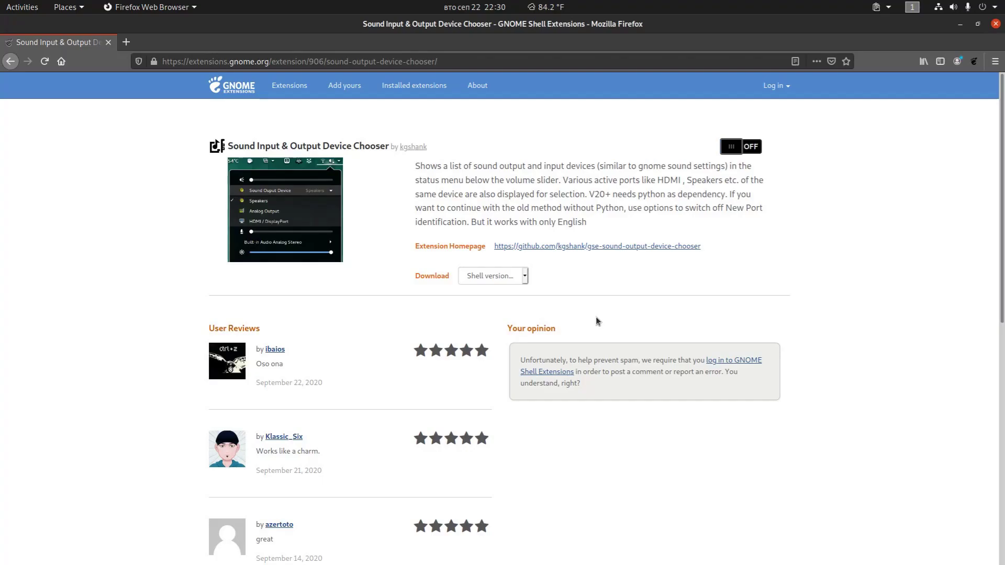
Close Firefox and add Tweaks from the Utilities folder to the dock favourites
left_click(995, 23)
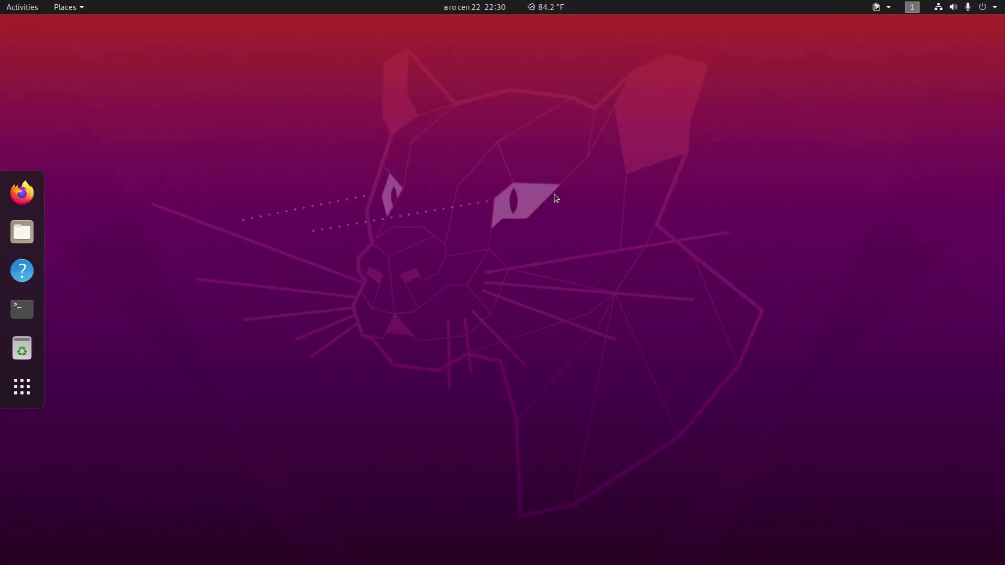
left_click(40, 385)
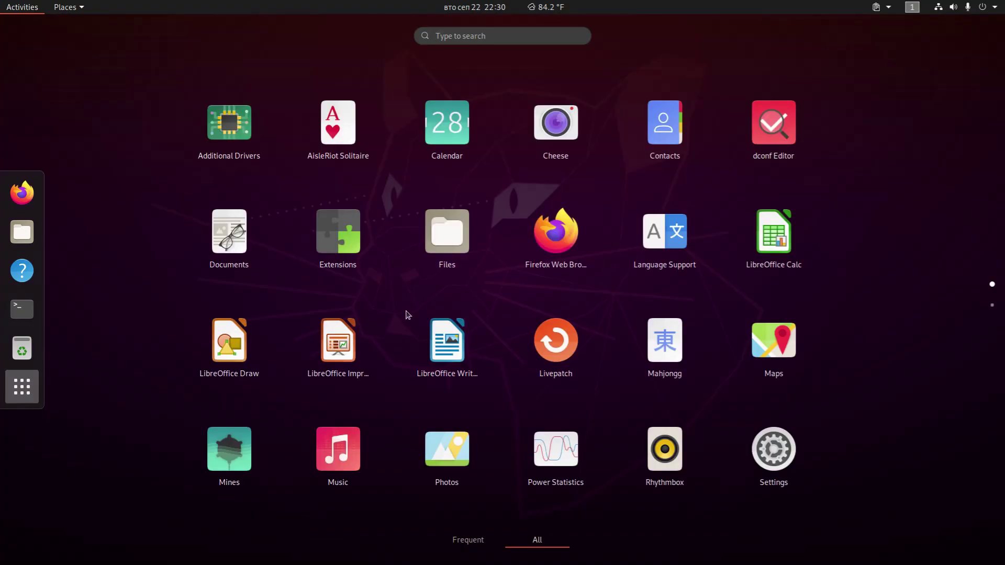
scroll(475, 316, "down", 1)
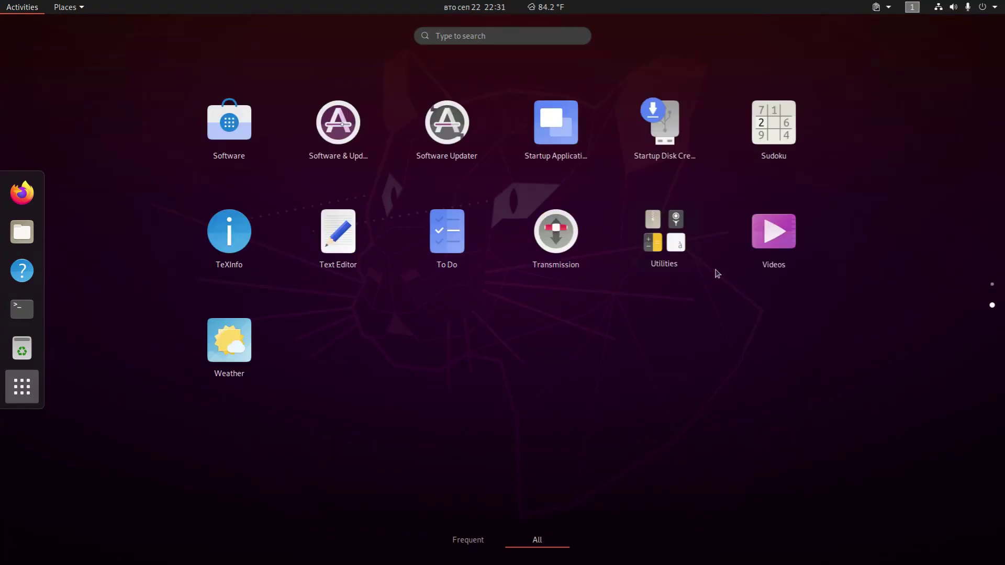
left_click(672, 239)
scroll(489, 330, "down", 3)
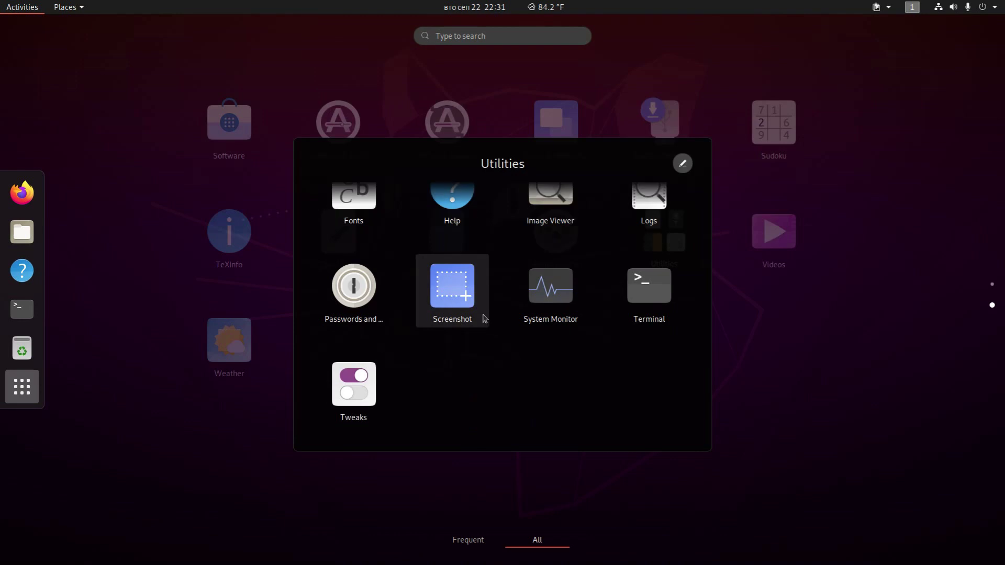
right_click(356, 401)
left_click(430, 396)
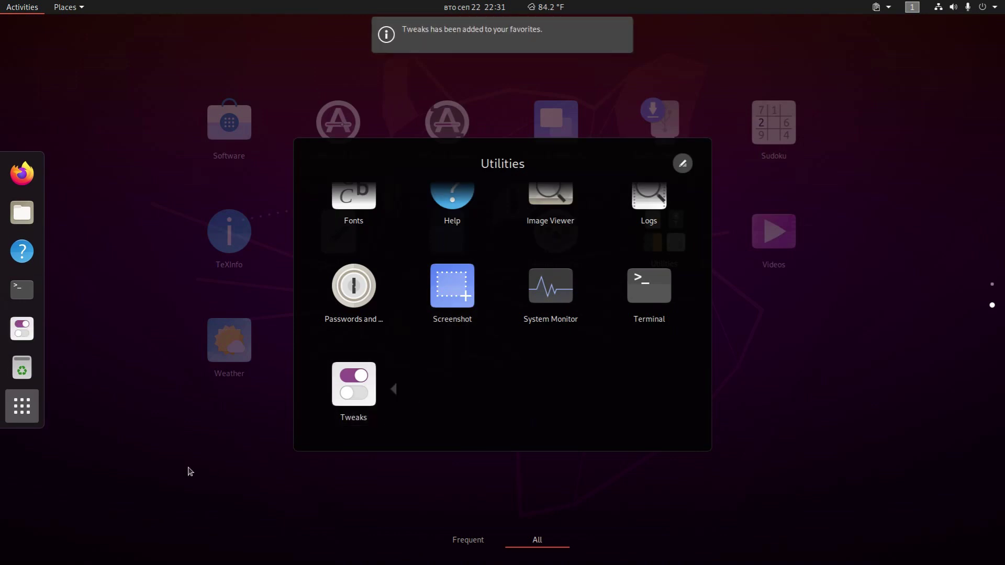
Return to the desktop and launch Tweaks from its new dock icon
left_click(208, 477)
left_click(37, 404)
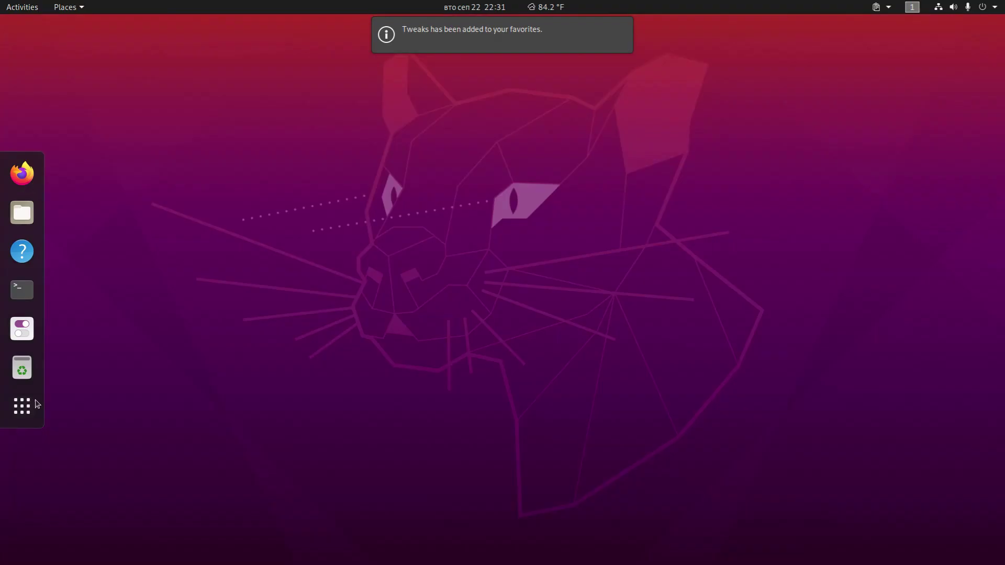
left_click(27, 334)
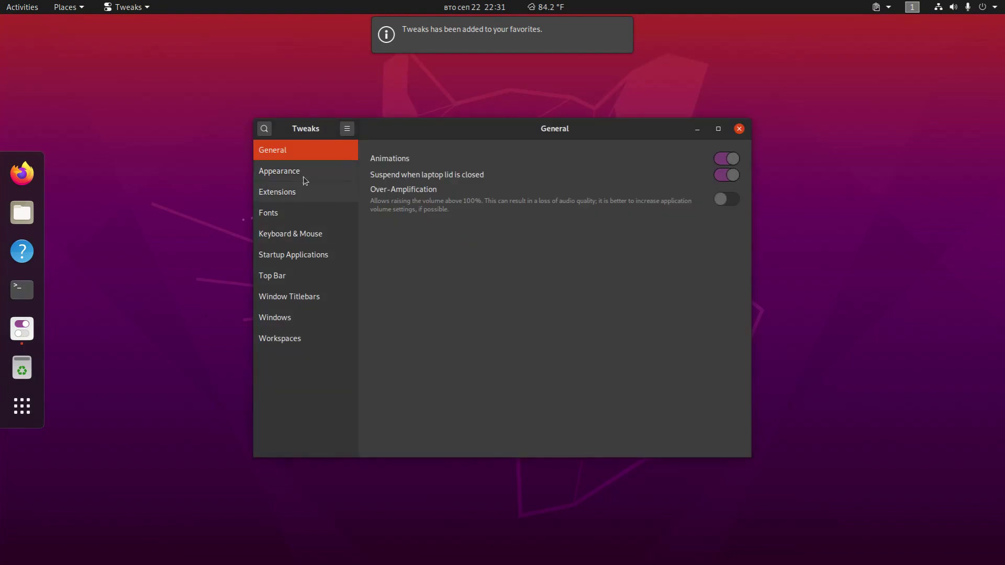
Open the Dash to Dock extension settings from Tweaks' Extensions list and centre the window
left_click(305, 178)
left_click(299, 191)
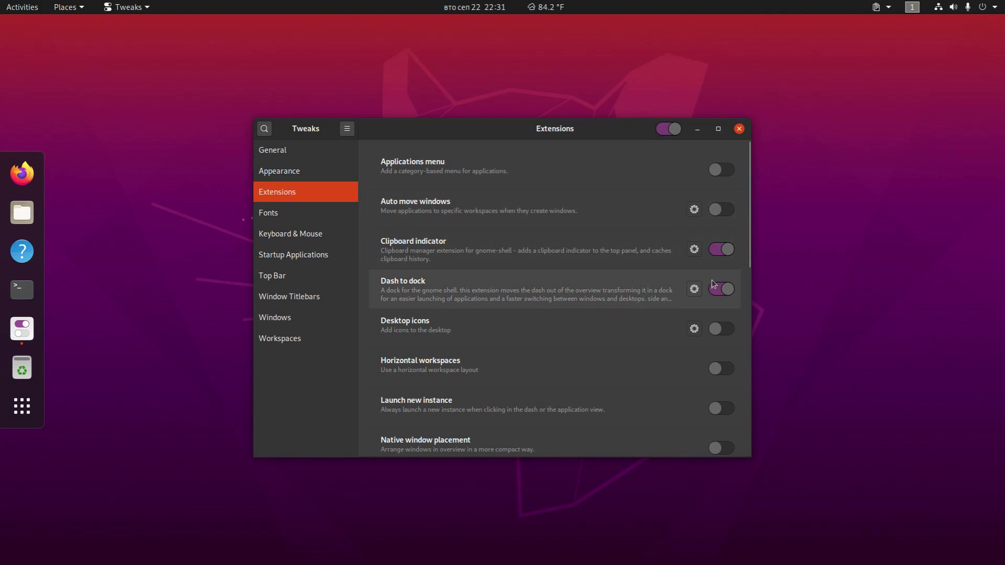
left_click(694, 289)
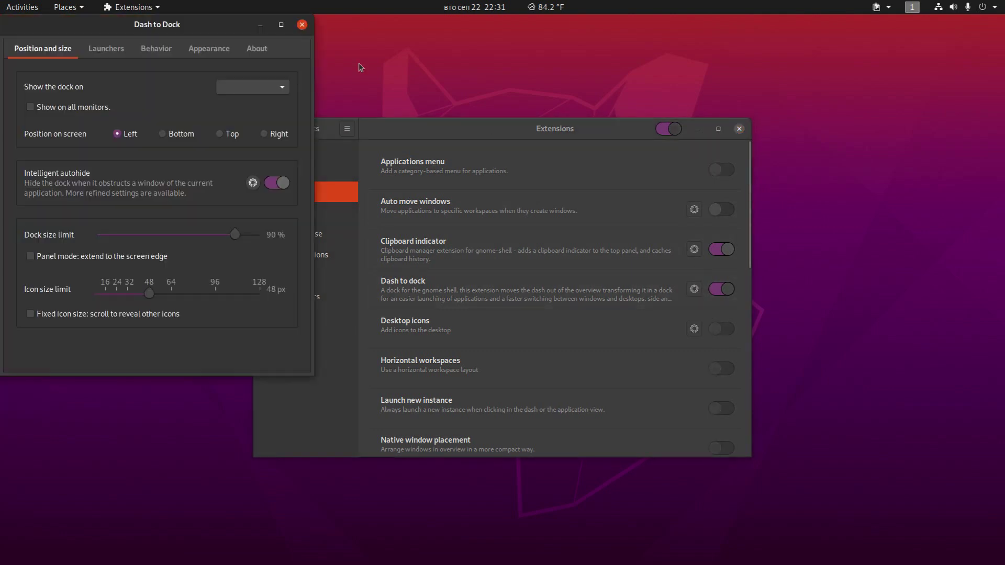
left_click_drag(219, 26, 602, 47)
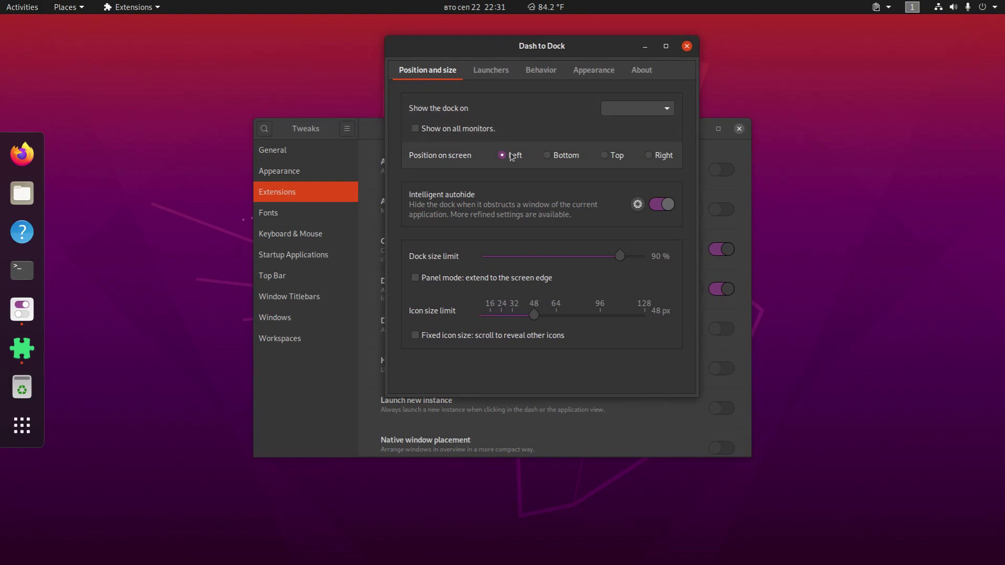
Set Position on screen to Bottom, enable Shrink the dash, then close both windows
left_click(560, 156)
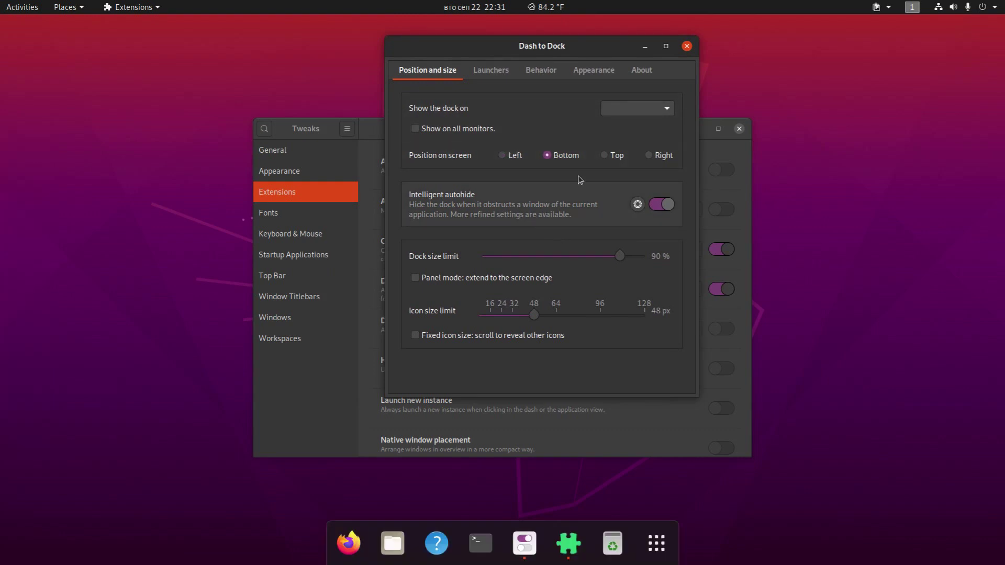
left_click(585, 77)
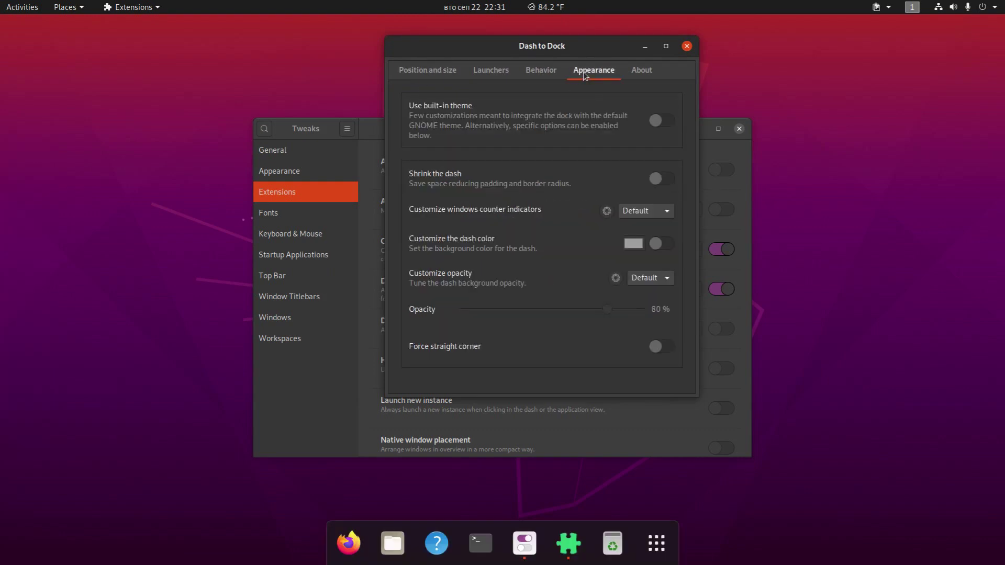
left_click(661, 180)
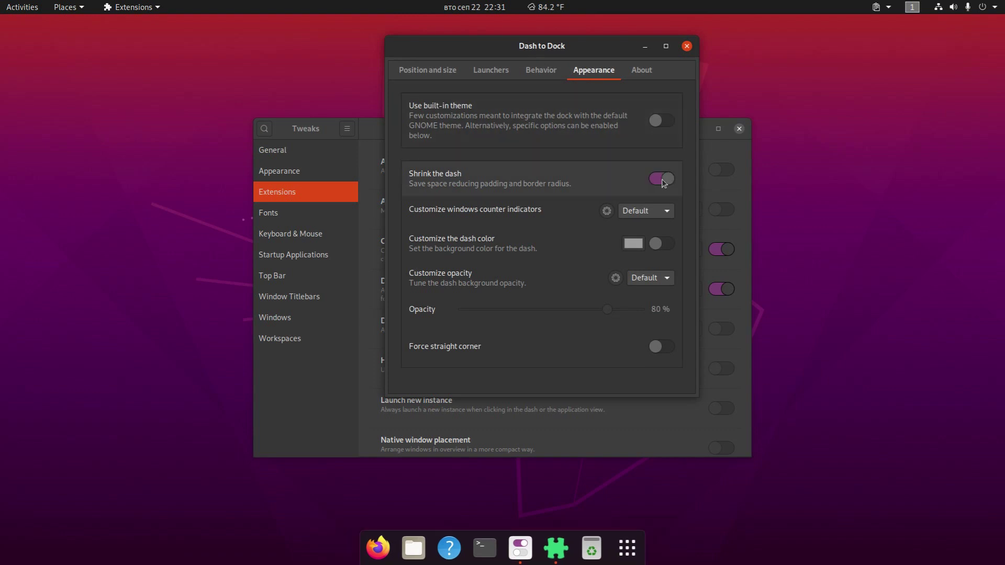
left_click(687, 46)
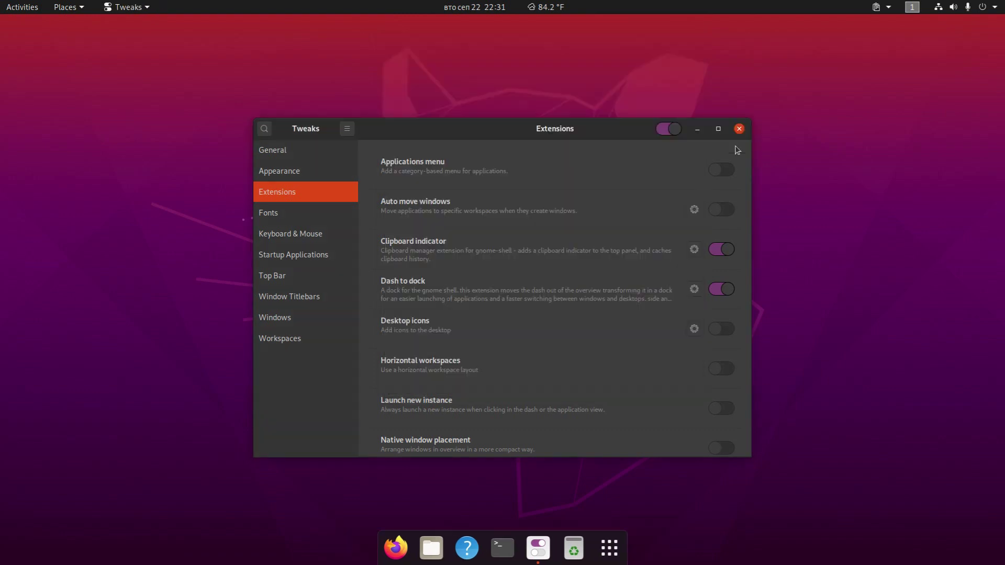
left_click(738, 129)
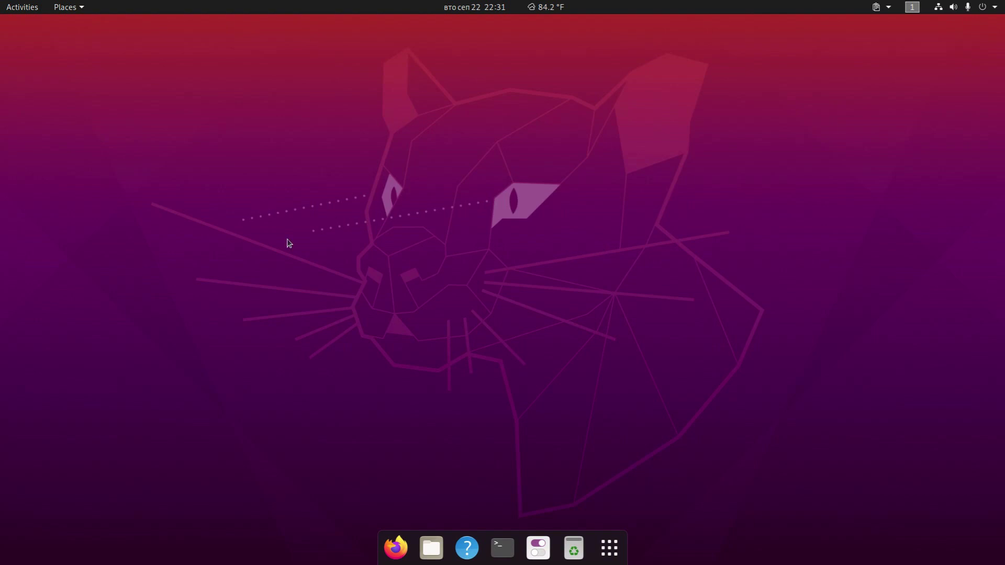
Launch Files from the bottom dock to see the Home folder
left_click(439, 550)
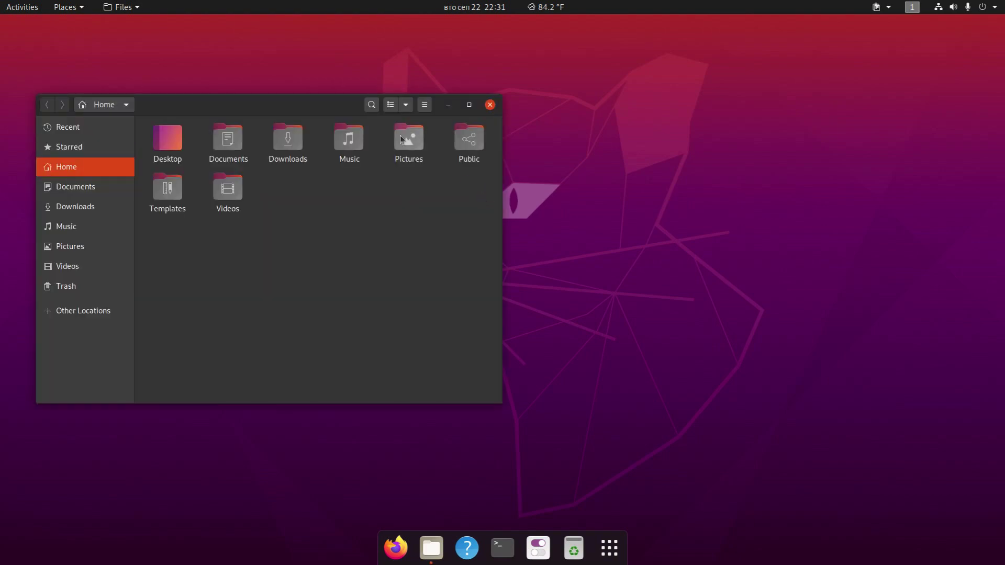